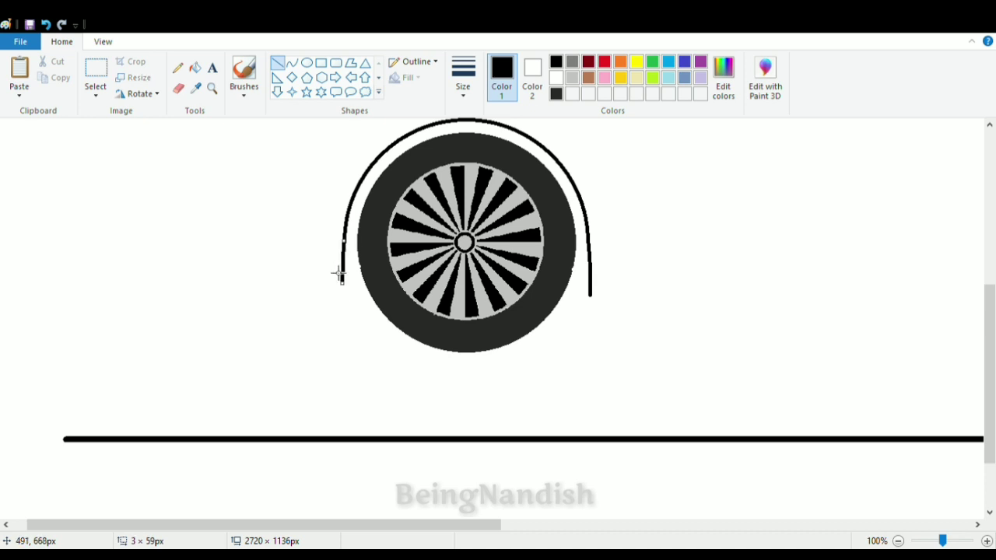
- Join the wheel arch's lower ends to the tire with short lines, and place a copy of wheel and arch as the rear wheel
drag(343, 277, 366, 277)
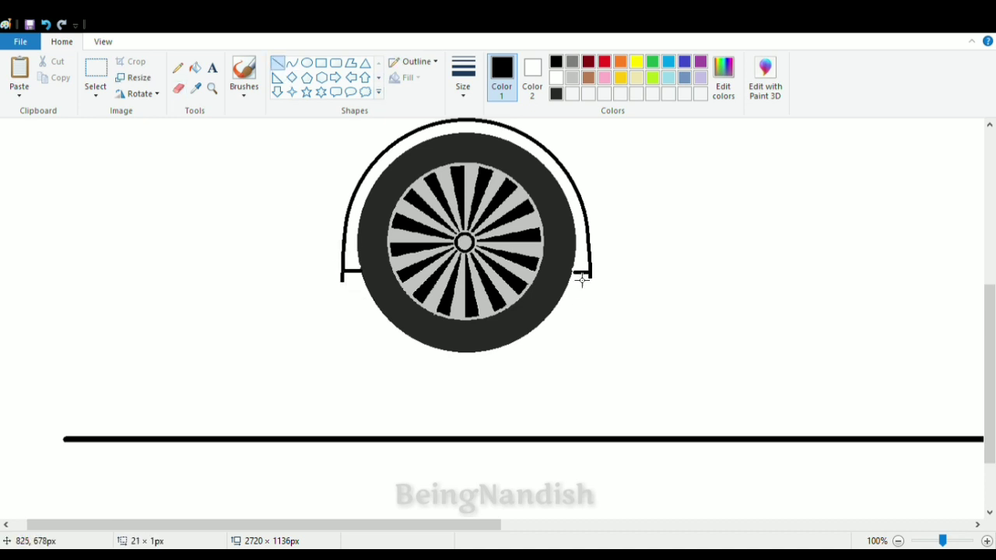
click(103, 41)
click(49, 73)
click(61, 41)
click(95, 74)
drag(160, 260, 281, 429)
click(311, 249)
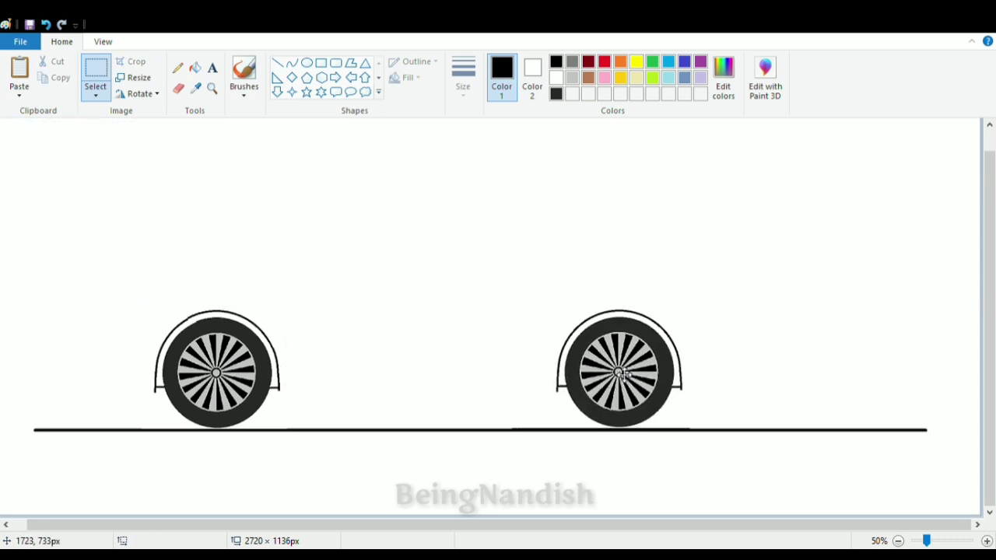
drag(624, 374, 633, 373)
key(Left)
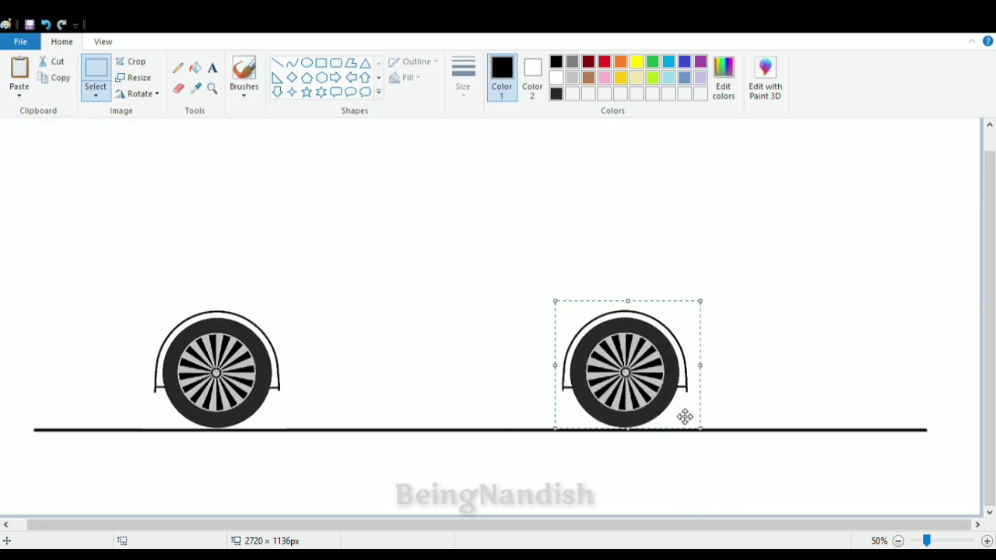
- Draw a straight sill line between the two wheel arches and a curved roofline above it with the Curve tool
click(278, 63)
drag(278, 389, 562, 389)
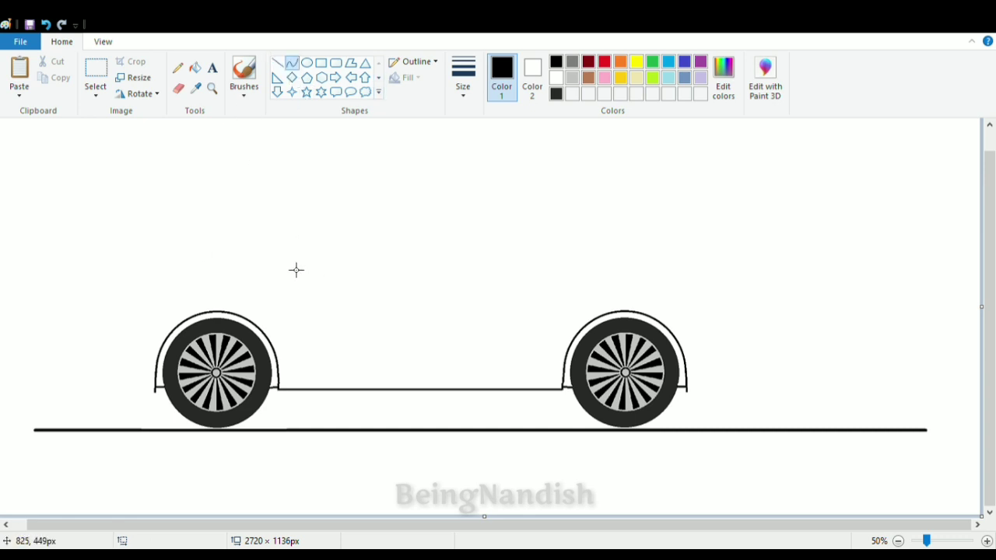
mouse_move(288, 265)
mouse_down()
mouse_move(466, 202)
mouse_move(678, 270)
mouse_move(686, 262)
mouse_up()
click(402, 205)
click(402, 205)
drag(580, 229, 598, 207)
click(598, 207)
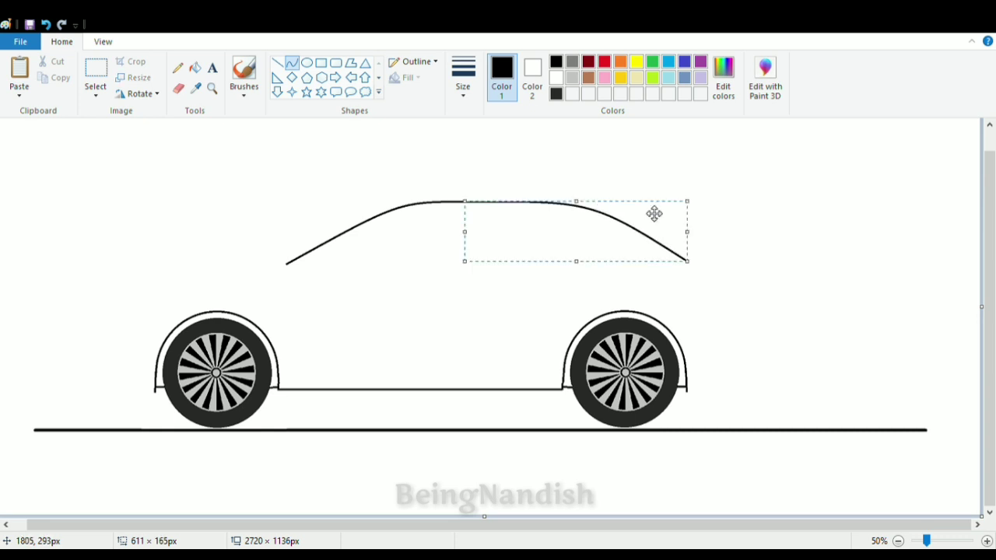
- Draw the trunk and rear bumper profile with curves from the roofline's rear end down to the rear wheel arch
click(486, 320)
mouse_move(729, 274)
mouse_down()
mouse_move(778, 319)
mouse_move(785, 282)
mouse_move(781, 291)
mouse_up()
click(781, 282)
click(788, 292)
mouse_move(687, 390)
mouse_down()
mouse_move(778, 367)
mouse_move(780, 386)
mouse_move(792, 333)
mouse_up()
click(780, 386)
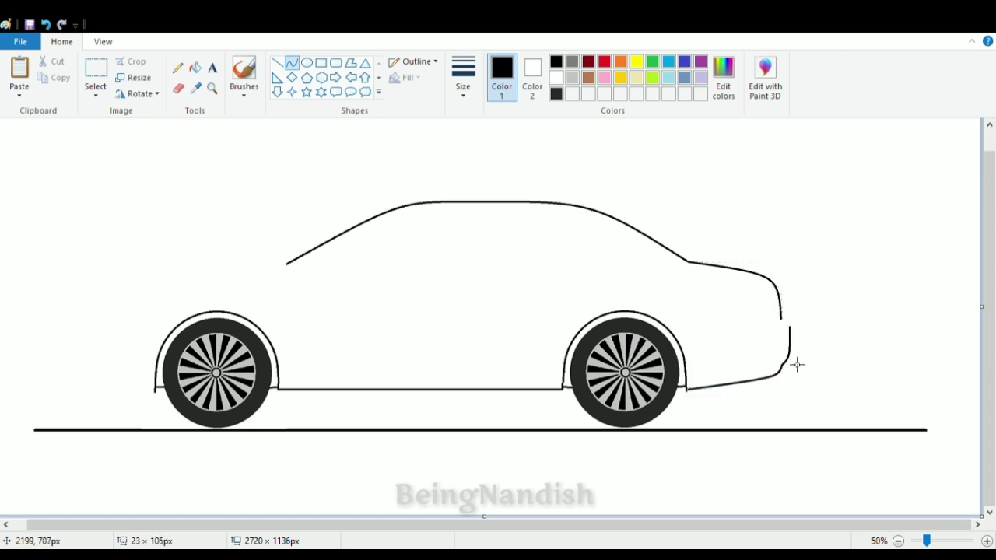
scroll(694, 299, up, 1)
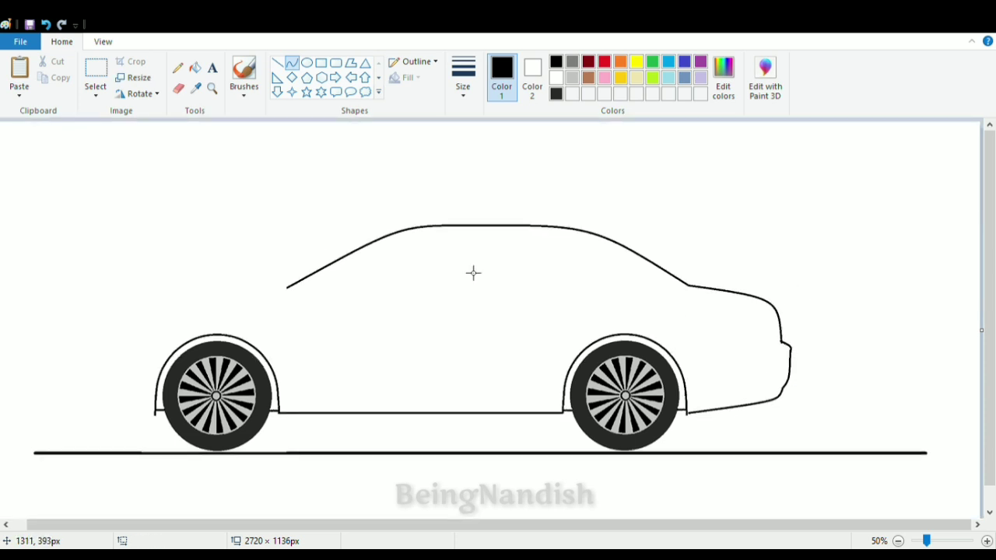
- Draw the curved hood from the roofline's front end forward and down to the car's nose
scroll(455, 301, down, 1)
click(291, 64)
mouse_move(289, 264)
mouse_down()
mouse_move(94, 340)
mouse_move(93, 323)
mouse_move(119, 291)
mouse_up()
scroll(148, 291, up, 1)
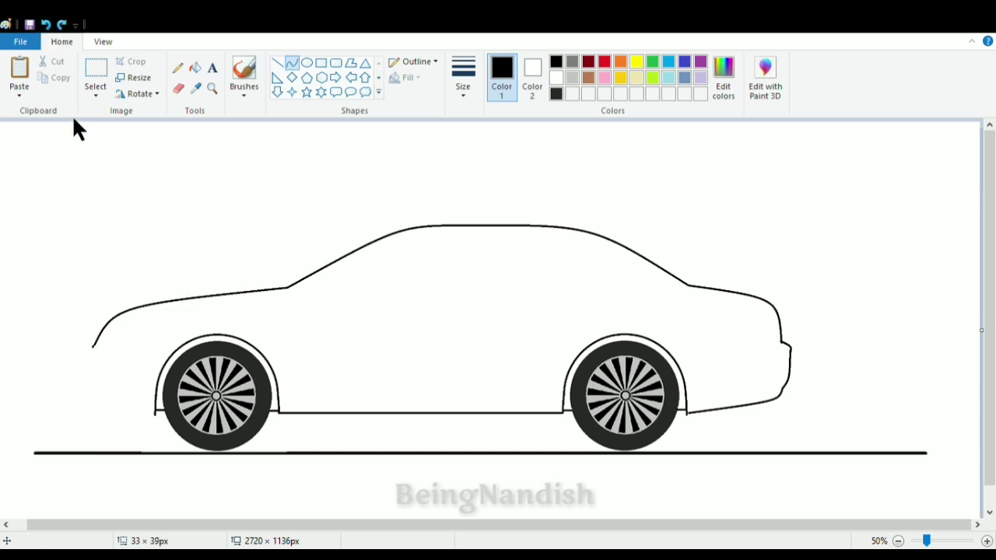
- Draw the front bumper profile with curves down to the front wheel arch, and add a thin bowed curve at its front edge
click(103, 42)
click(19, 75)
scroll(192, 284, down, 4)
drag(161, 301, 187, 386)
click(188, 283)
drag(180, 351, 178, 348)
click(191, 378)
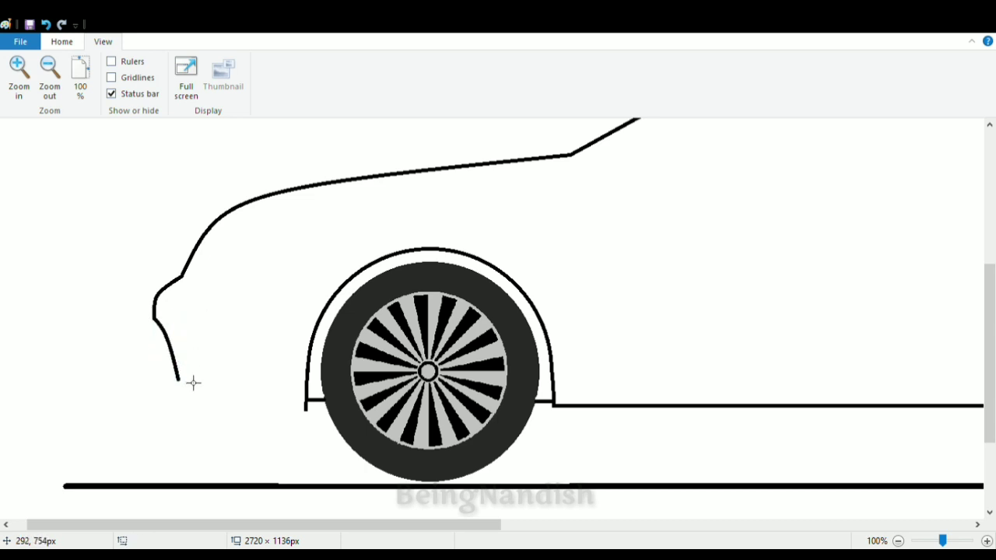
mouse_move(185, 387)
mouse_down()
mouse_move(312, 418)
mouse_move(176, 400)
mouse_up()
click(162, 329)
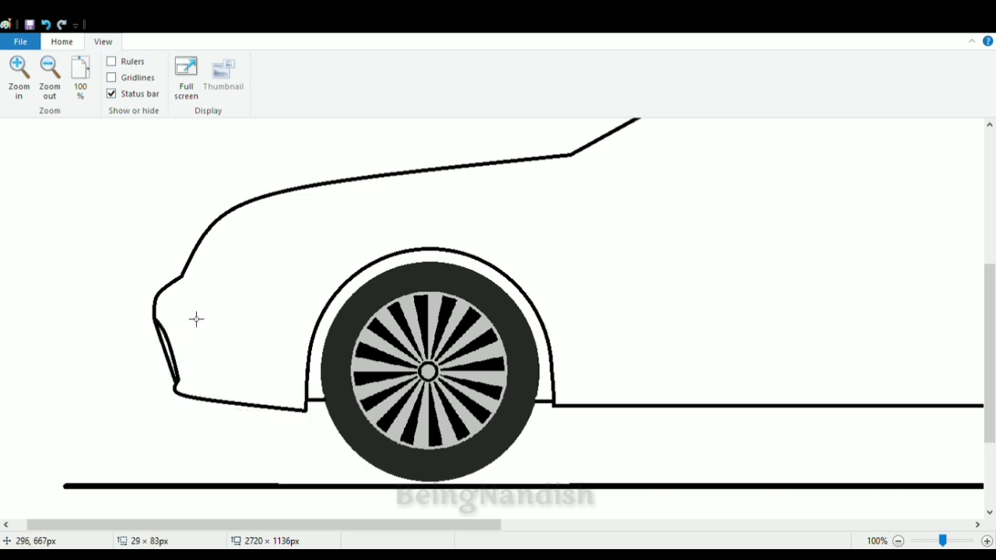
click(61, 42)
scroll(181, 207, up, 3)
scroll(325, 253, down, 3)
drag(192, 284, 259, 246)
click(45, 24)
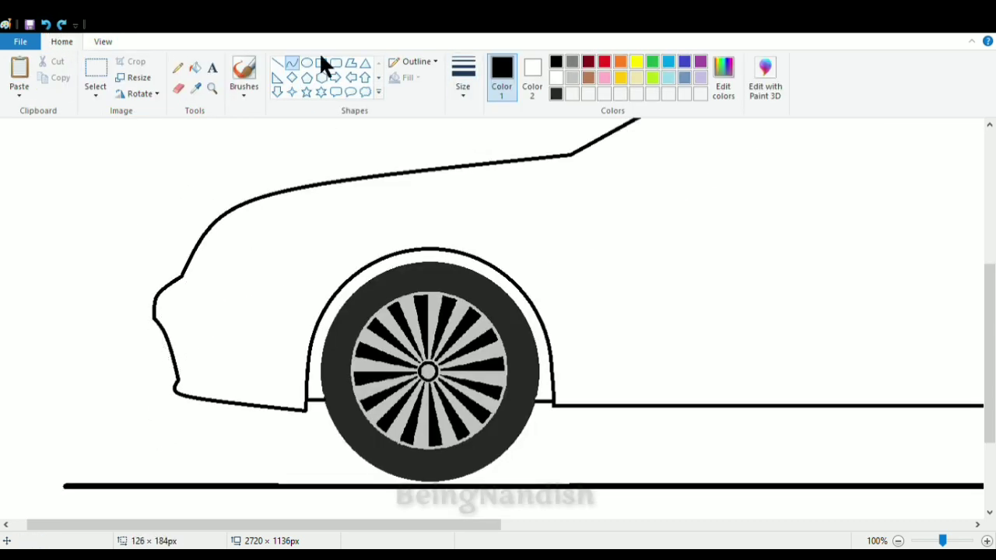
mouse_move(183, 277)
mouse_down()
mouse_move(213, 269)
mouse_move(247, 212)
mouse_move(264, 233)
mouse_move(269, 216)
mouse_up()
key(ctrl+z)
- Draw the rounded upper and rear curve of the headlight just below the front of the hood
click(103, 42)
click(9, 81)
click(62, 42)
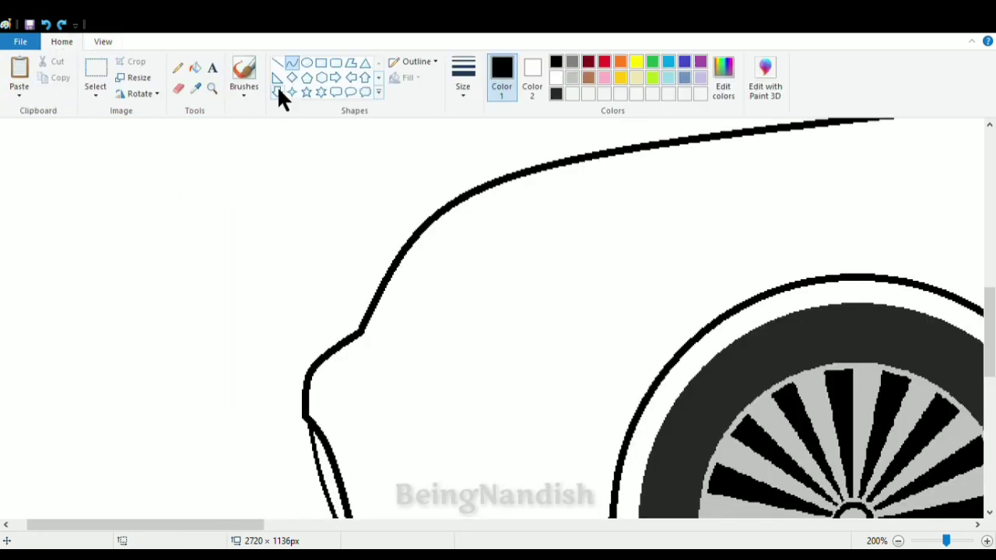
drag(463, 205, 456, 282)
mouse_move(498, 226)
mouse_down()
mouse_move(537, 209)
mouse_move(532, 190)
mouse_up()
drag(529, 225, 552, 221)
drag(457, 285, 451, 299)
- Draw the headlight's front edge as a curve running parallel to the hood line
drag(450, 195, 380, 308)
click(485, 194)
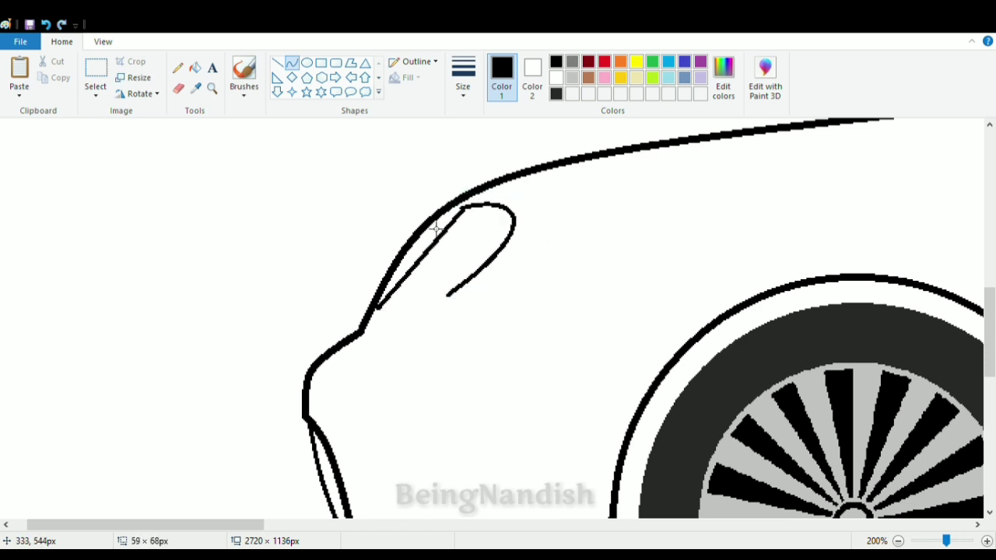
drag(436, 230, 408, 249)
click(437, 204)
mouse_move(453, 298)
mouse_down()
mouse_move(382, 319)
mouse_move(381, 310)
mouse_up()
mouse_move(380, 330)
mouse_down()
mouse_move(375, 340)
mouse_move(417, 316)
mouse_move(360, 347)
mouse_up()
click(45, 24)
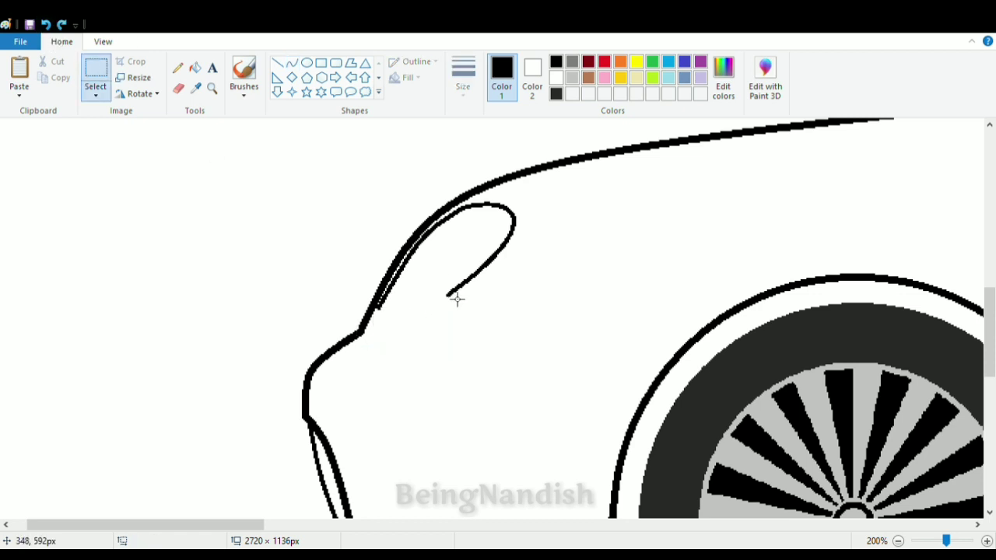
click(46, 24)
click(61, 24)
- Close the headlight outline with a curve along its lower edge
click(292, 63)
mouse_move(452, 298)
mouse_down()
mouse_move(381, 321)
mouse_move(382, 341)
mouse_move(453, 300)
mouse_up()
click(386, 335)
click(458, 253)
click(46, 25)
drag(393, 324, 373, 323)
drag(418, 329, 418, 338)
- Draw a small taillight outline against the body's rear edge, closing its bottom with a straight line
click(244, 149)
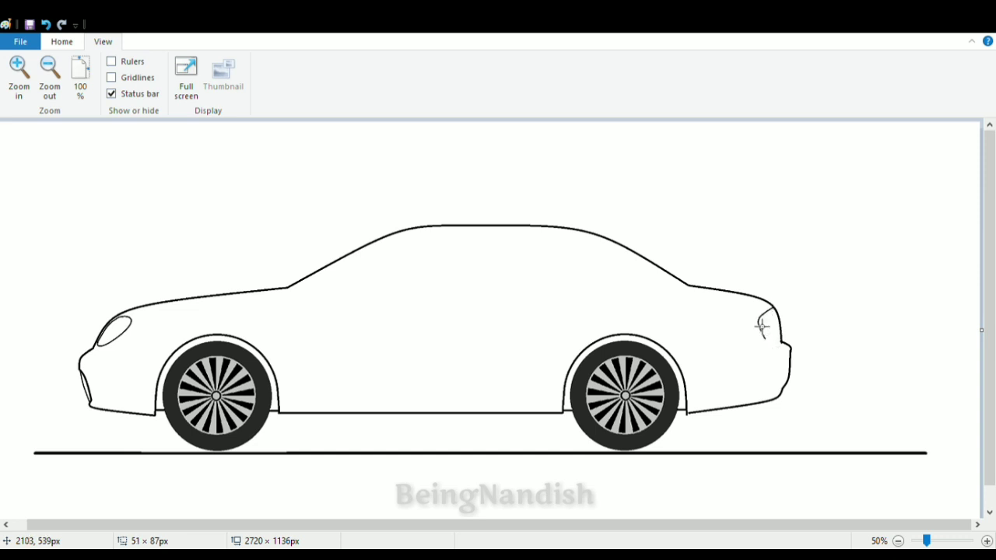
click(24, 92)
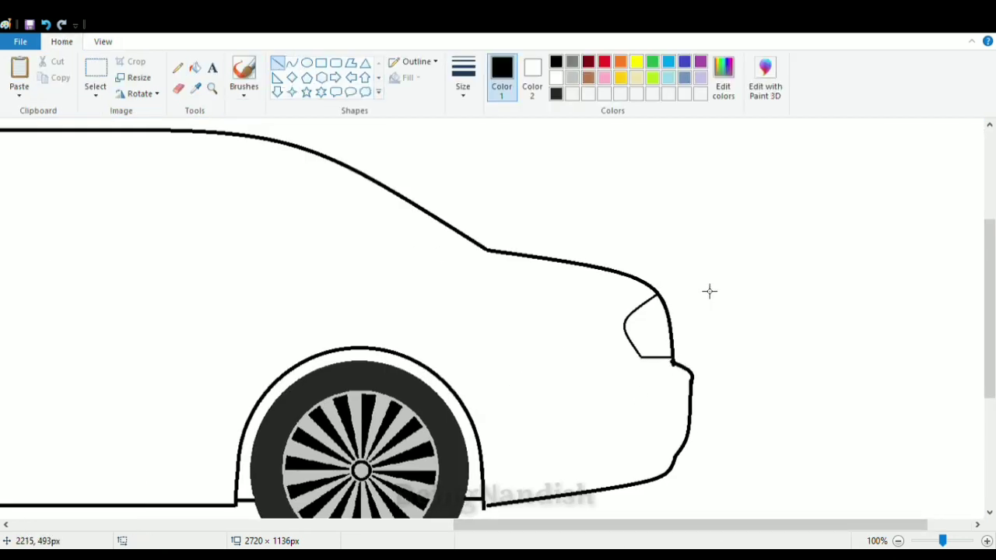
click(178, 88)
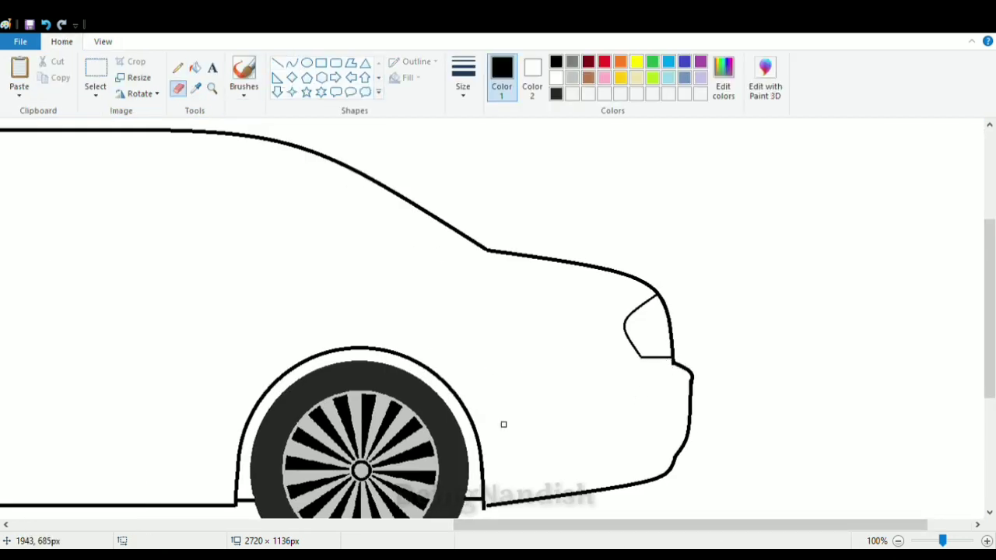
- Draw the side window's upper outline as a thicker curve following the inside of the roofline
drag(591, 525, 373, 525)
click(291, 62)
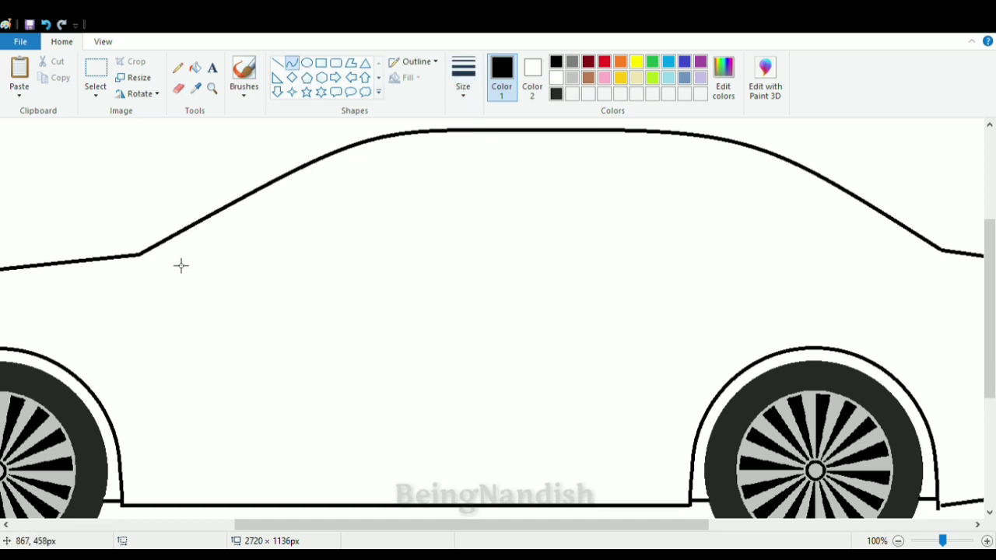
mouse_move(187, 263)
mouse_down()
mouse_move(529, 152)
mouse_move(527, 143)
mouse_up()
key(ctrl+z)
click(462, 76)
click(468, 195)
drag(412, 181, 399, 150)
click(415, 192)
drag(527, 143, 723, 153)
click(342, 198)
- Erase the rear end of the window curve and add a rounded, near-vertical rear edge in its place
click(178, 88)
drag(808, 235, 830, 269)
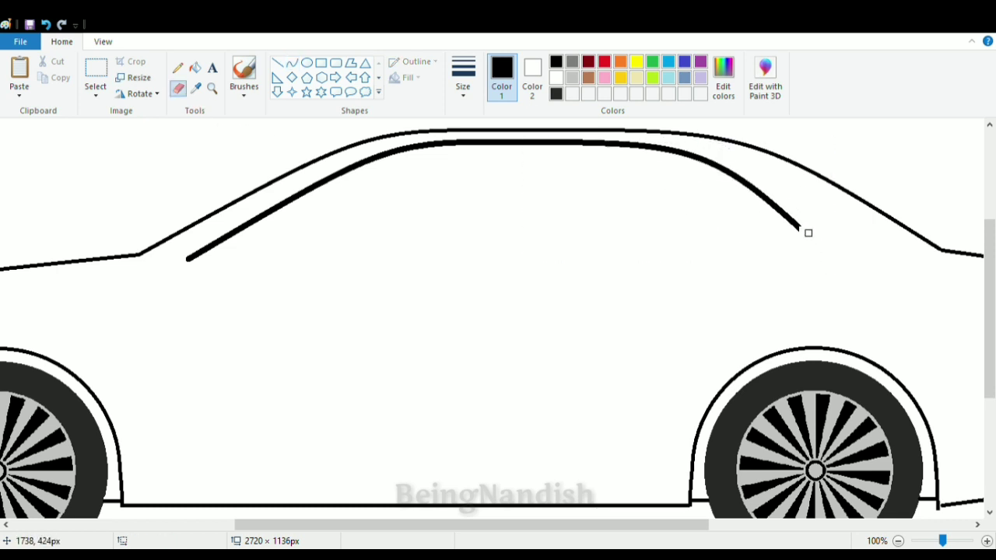
click(292, 62)
mouse_move(800, 227)
mouse_down()
mouse_move(802, 271)
mouse_move(809, 242)
mouse_up()
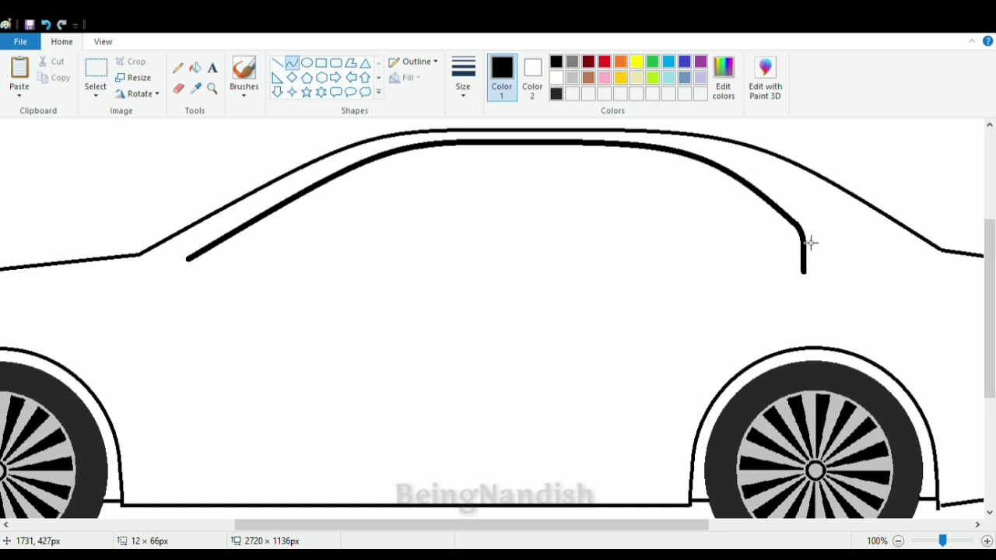
- Draw the window's horizontal bottom edge to close the outline, and erase the overhang at its rear corner
drag(195, 266, 809, 269)
drag(195, 269, 173, 271)
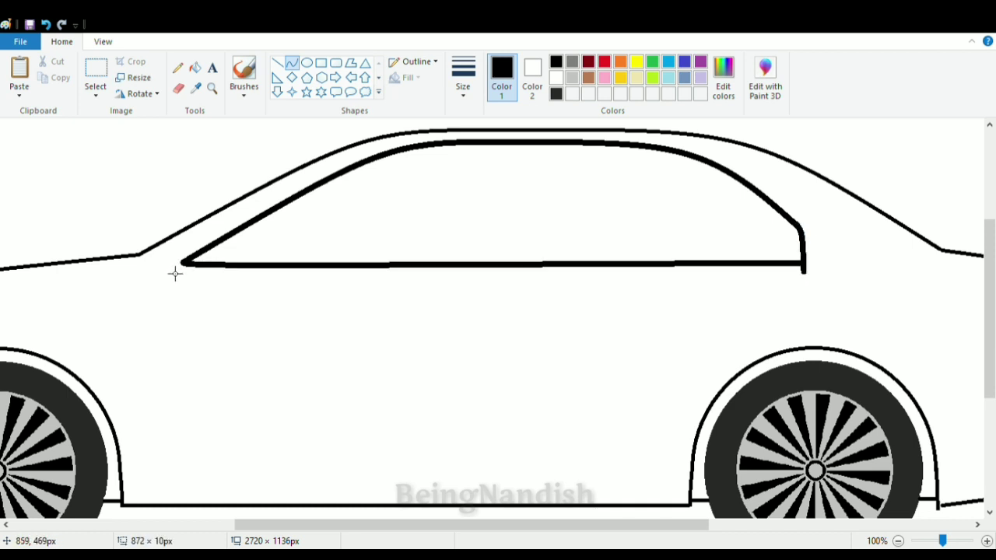
click(178, 88)
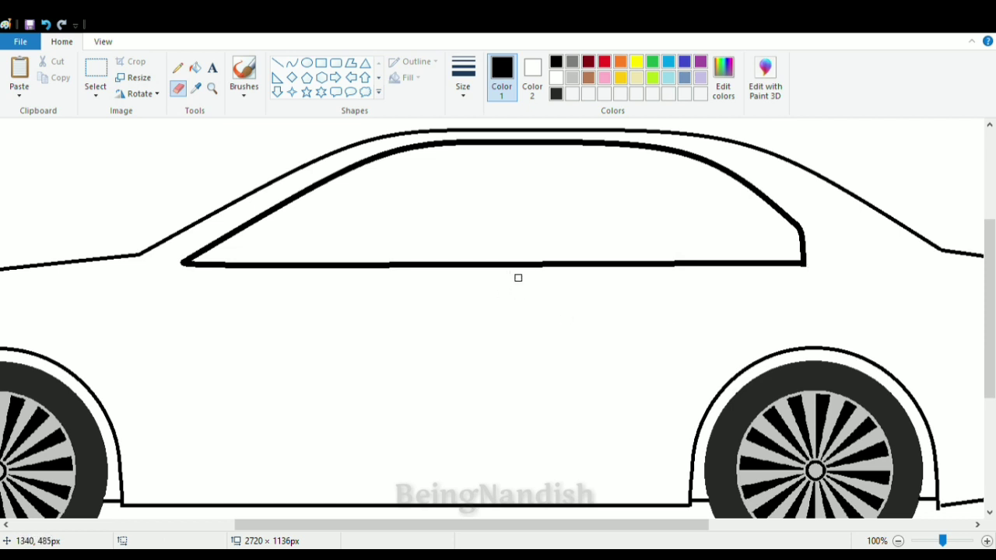
- Select the rear part of the window outline with a free-form selection and shift it slightly toward the front of the car
click(95, 91)
click(114, 141)
mouse_move(526, 140)
mouse_down()
mouse_move(535, 253)
mouse_move(633, 142)
mouse_move(525, 139)
mouse_up()
drag(651, 208, 635, 207)
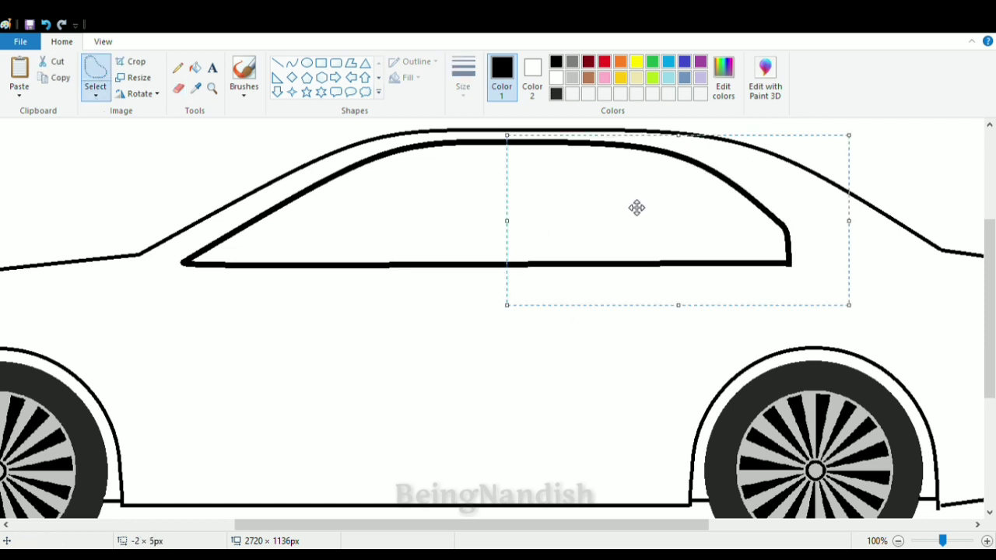
click(184, 205)
- Outline a narrow windshield strip between the sloping front roofline and the side window
click(278, 64)
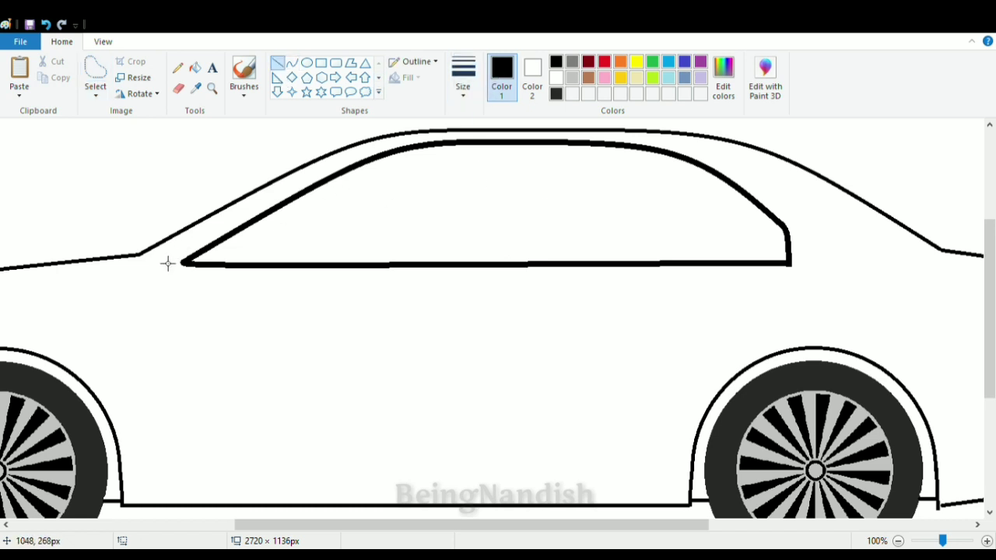
mouse_move(161, 257)
mouse_down()
mouse_move(366, 157)
mouse_move(361, 149)
mouse_up()
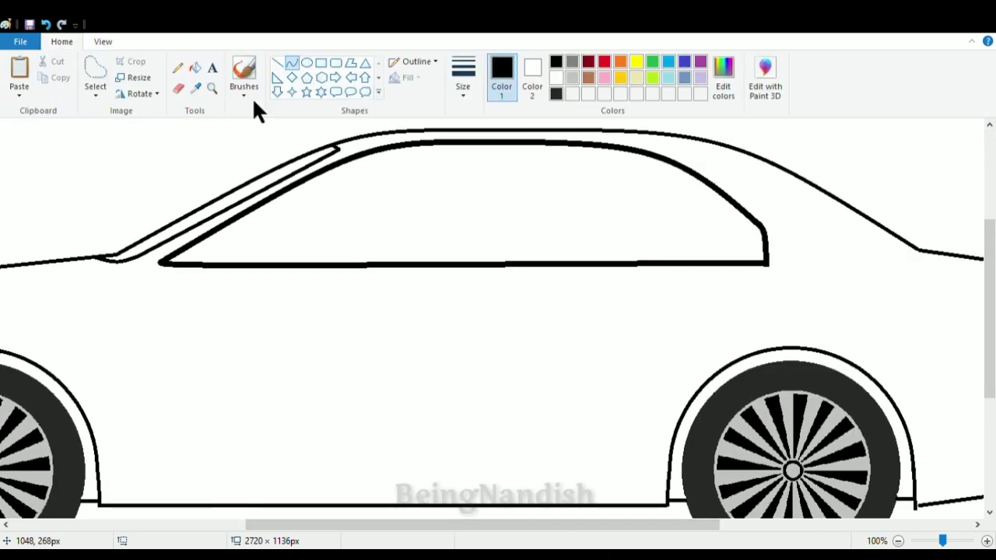
- Draw two slanted lines across the middle of the side window to form the center pillar
drag(487, 145, 474, 263)
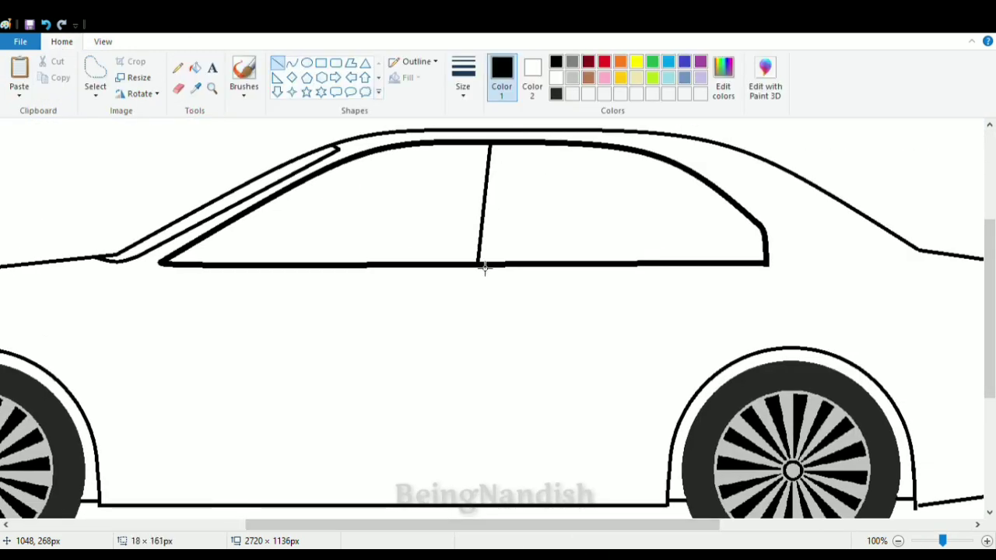
drag(519, 146, 511, 262)
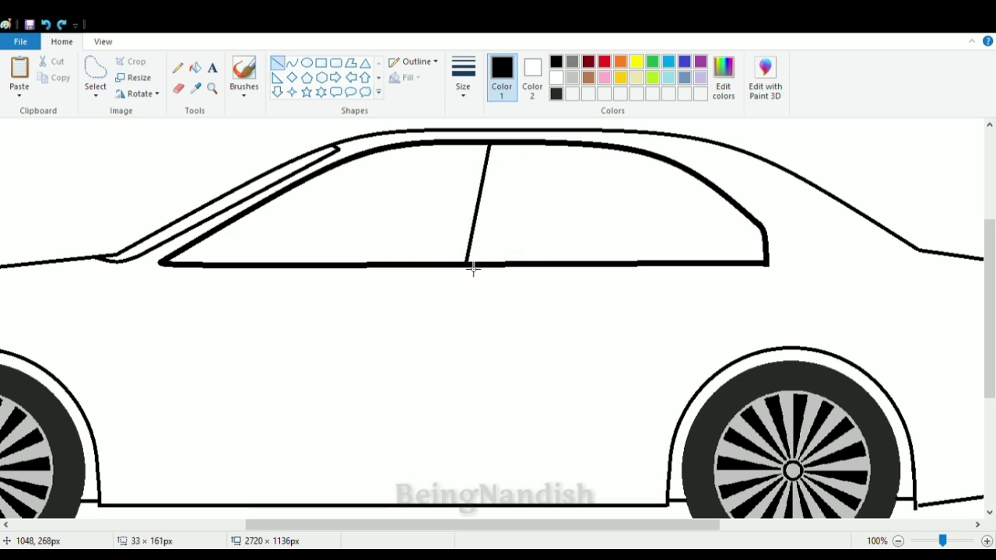
mouse_move(519, 146)
mouse_down()
mouse_move(512, 270)
mouse_move(472, 493)
mouse_up()
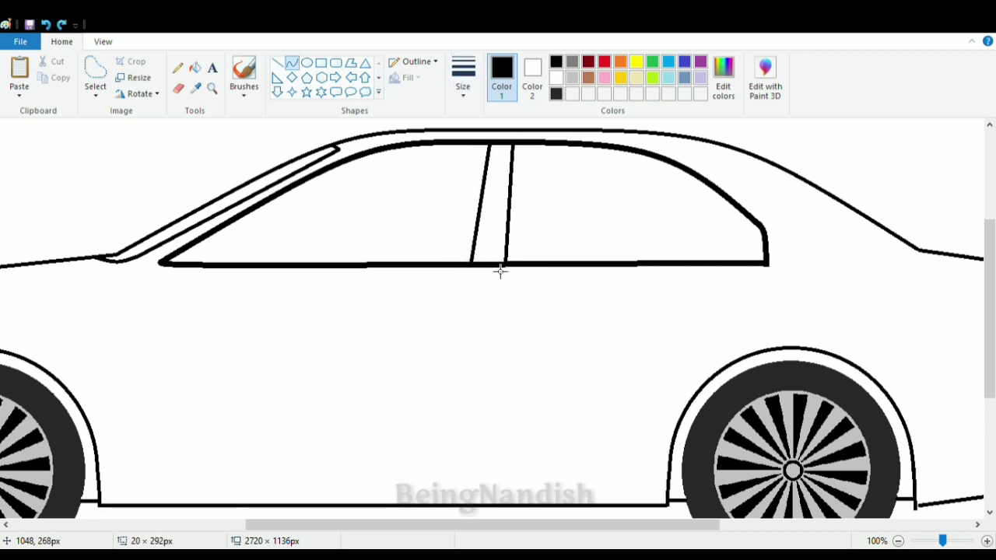
- Draw a thin, slightly curved door division line from below the center pillar down toward the sill
drag(488, 266, 476, 480)
drag(486, 373, 477, 375)
click(477, 405)
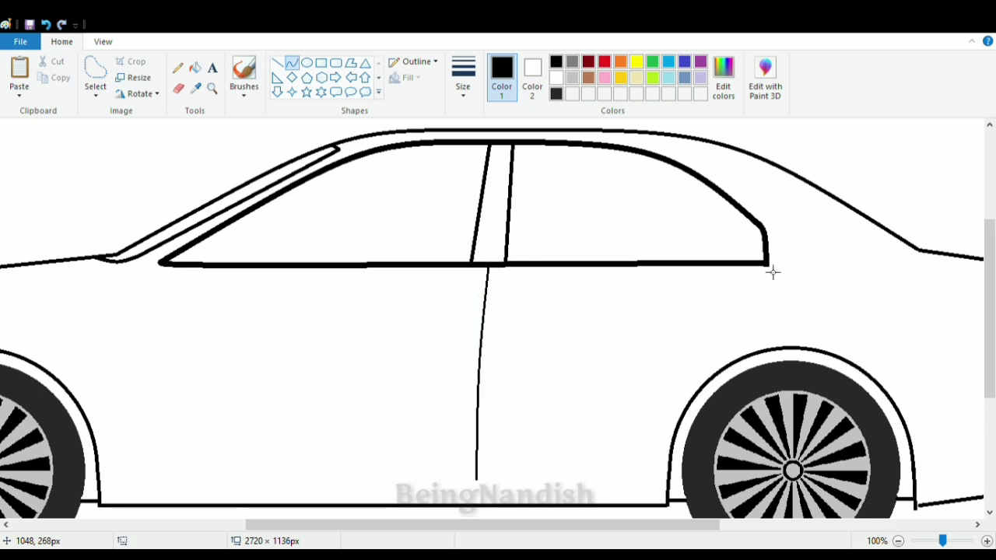
- Draw the rear door's edge with thin curves from the window's rear corner down along the rear wheel arch
mouse_move(764, 266)
mouse_down()
mouse_move(745, 341)
mouse_move(776, 335)
mouse_move(777, 306)
mouse_up()
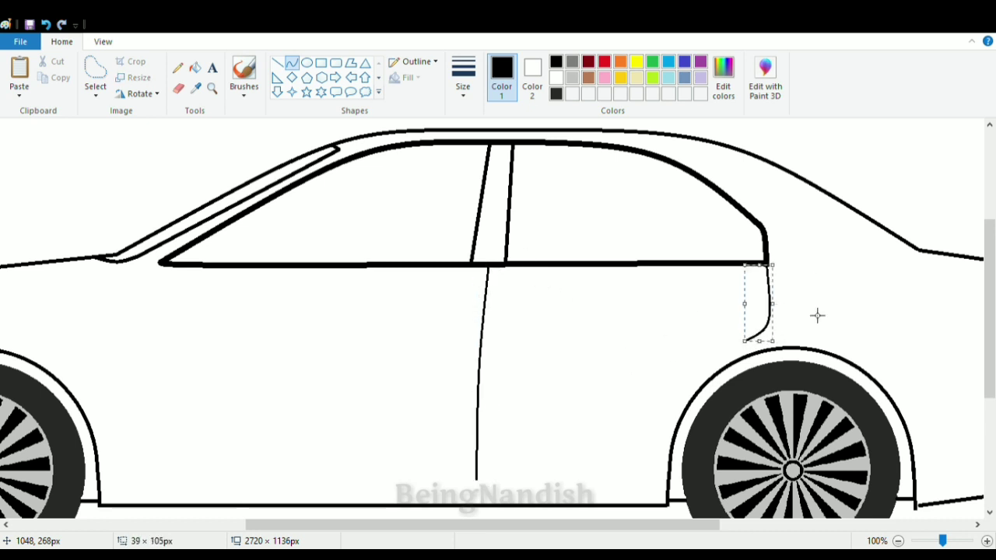
drag(748, 339, 673, 420)
drag(710, 379, 692, 393)
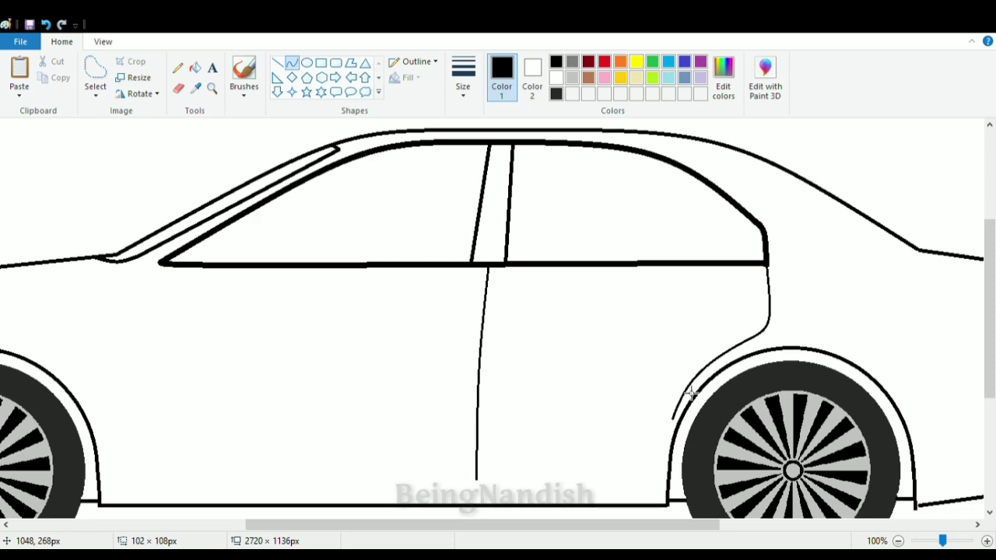
scroll(686, 419, down, 1)
drag(673, 341, 671, 336)
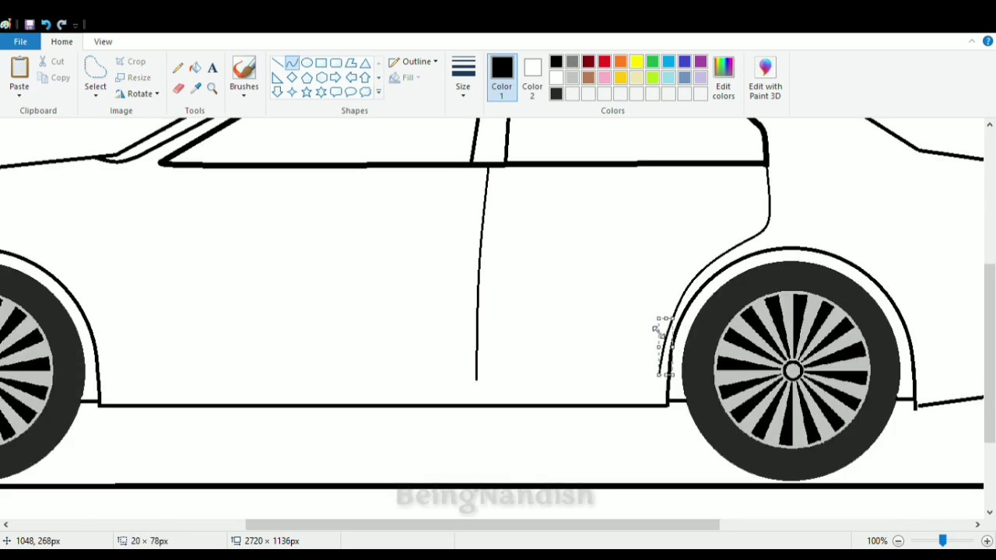
- Draw the front door's edge as a thin curve from the window's front corner down toward the sill
scroll(667, 332, left, 3)
mouse_move(376, 168)
mouse_down()
mouse_move(337, 379)
mouse_move(353, 392)
mouse_up()
drag(354, 181, 348, 192)
click(348, 192)
click(468, 337)
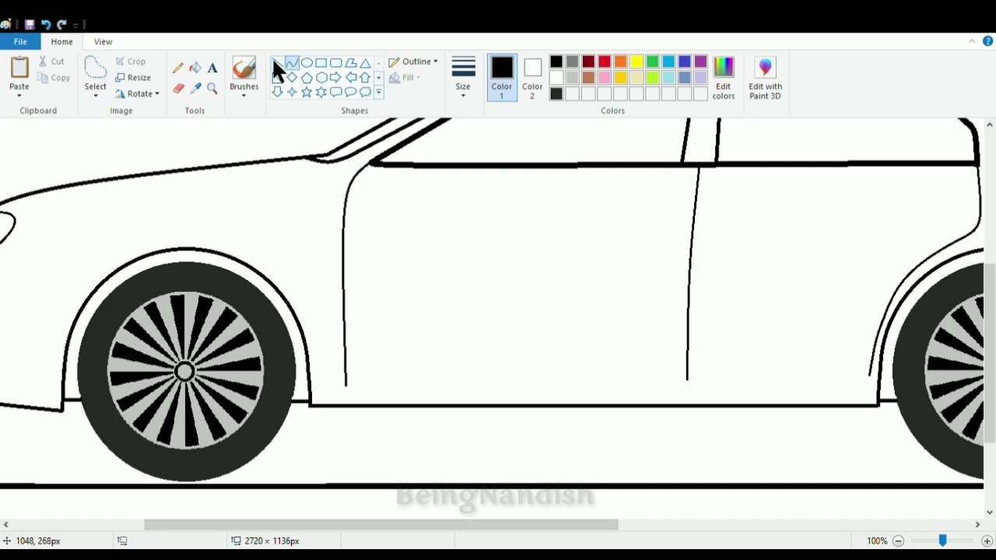
- Draw straight horizontal trim lines just above the sill between the two wheel arches
click(273, 60)
drag(312, 385, 881, 410)
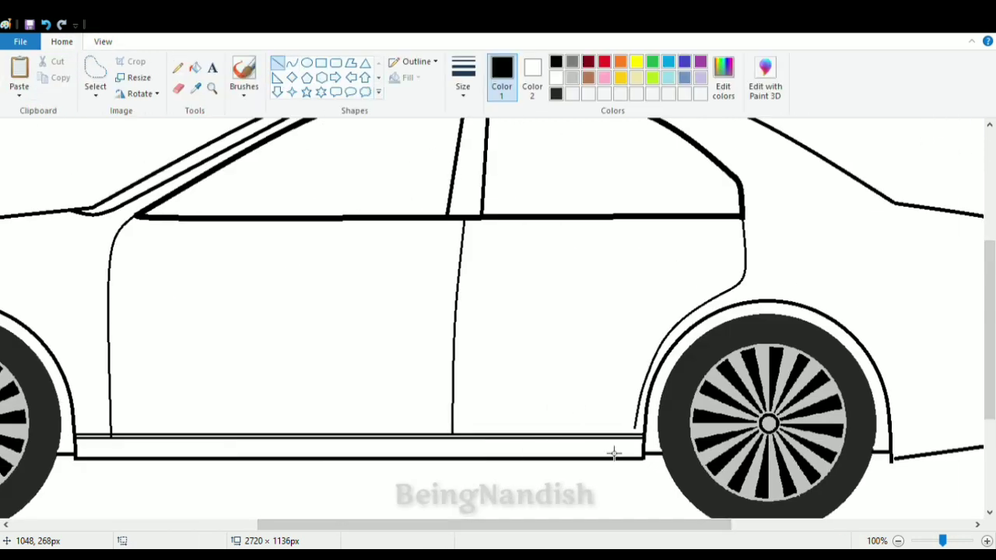
scroll(532, 256, up, 3)
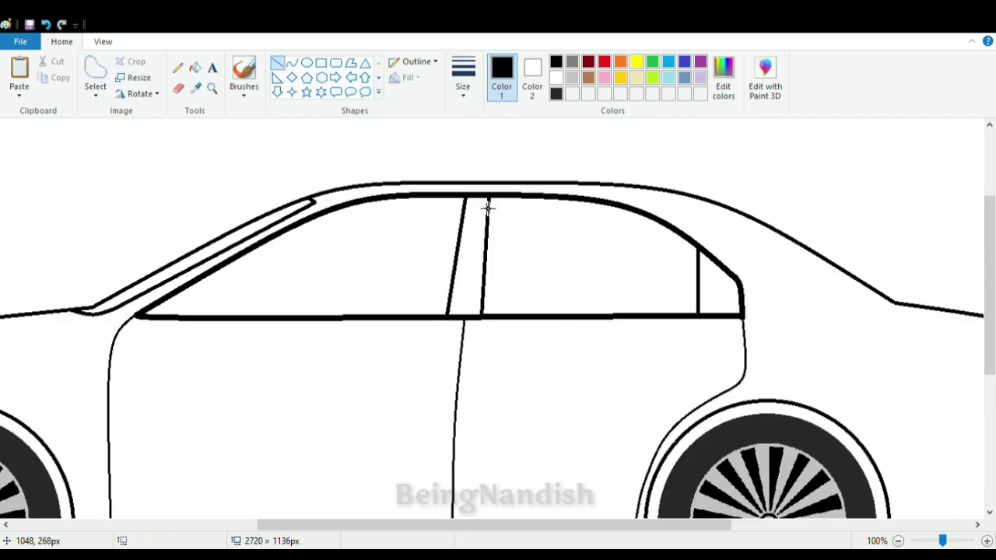
- Draw a slanted line down the middle of the center pillar, meeting the door division line below the windows
drag(476, 196, 464, 315)
drag(327, 525, 290, 526)
click(103, 42)
click(44, 77)
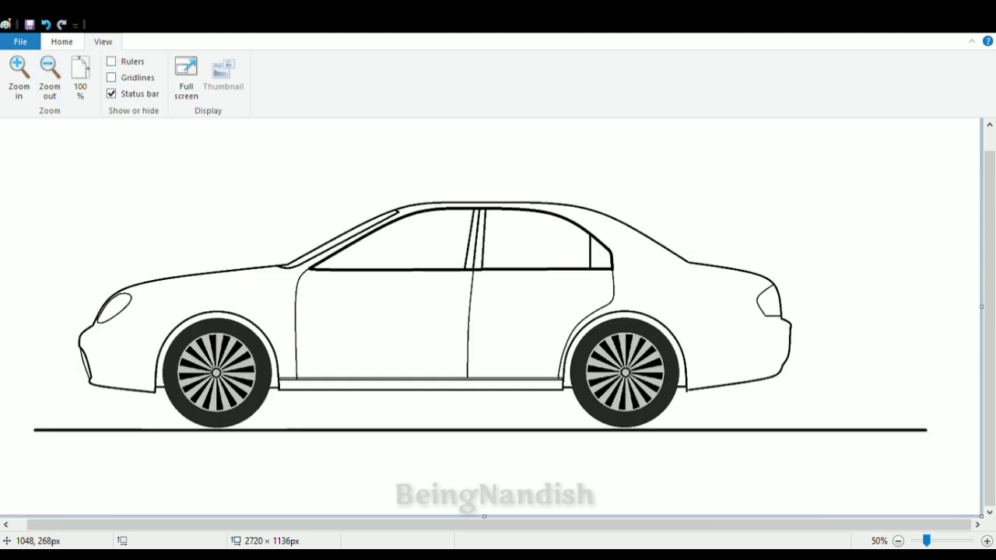
- Draw the side mirror's rounded outline in the front window's lower front corner, with short stubs joining it to the window frame
click(80, 77)
click(62, 41)
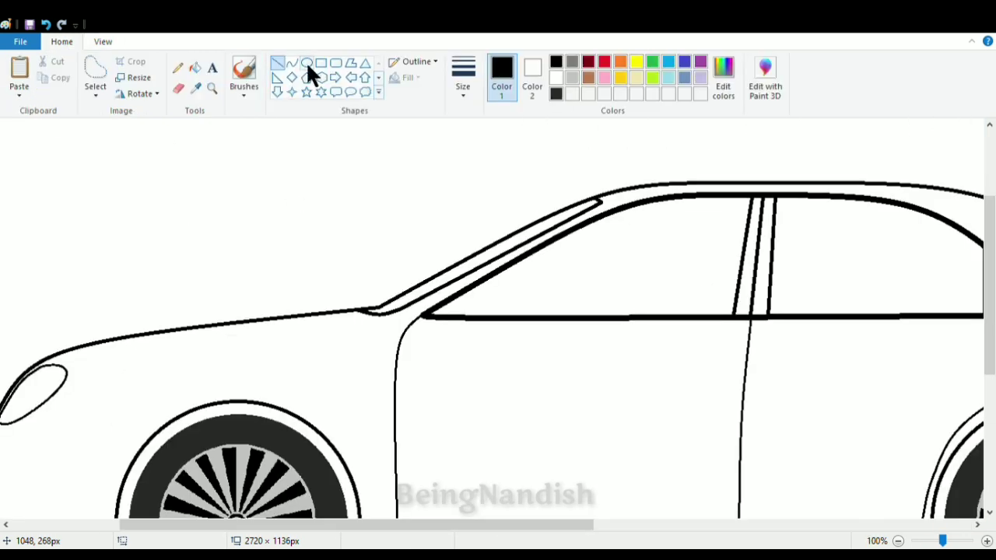
click(102, 41)
click(31, 78)
drag(440, 525, 471, 525)
click(61, 41)
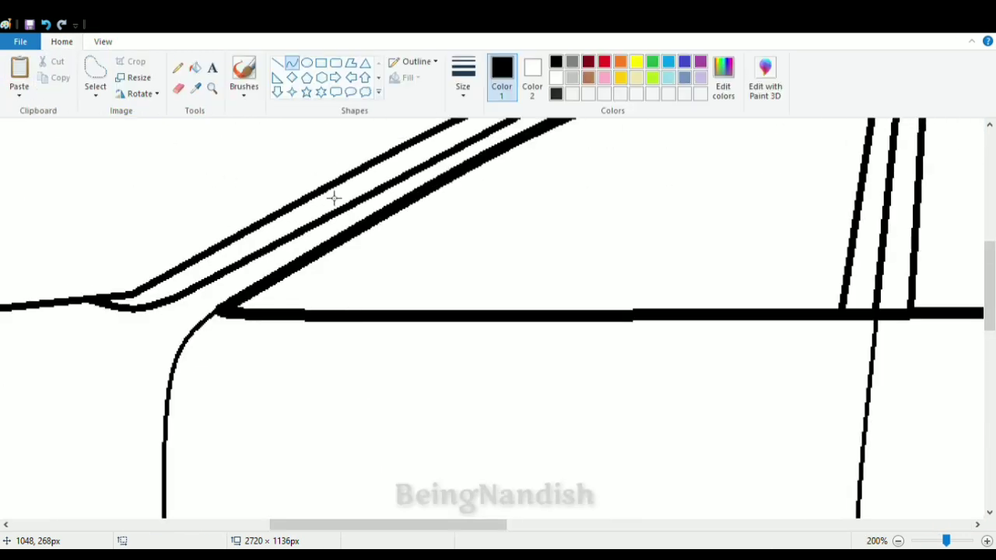
drag(378, 249, 457, 244)
drag(423, 231, 429, 207)
click(436, 204)
drag(460, 249, 469, 251)
click(46, 25)
mouse_move(408, 215)
mouse_down()
mouse_move(455, 293)
mouse_move(405, 308)
mouse_move(344, 275)
mouse_move(378, 305)
mouse_move(397, 289)
mouse_up()
click(441, 212)
click(455, 227)
double_click(454, 311)
double_click(351, 254)
click(464, 257)
click(340, 304)
click(342, 304)
click(493, 282)
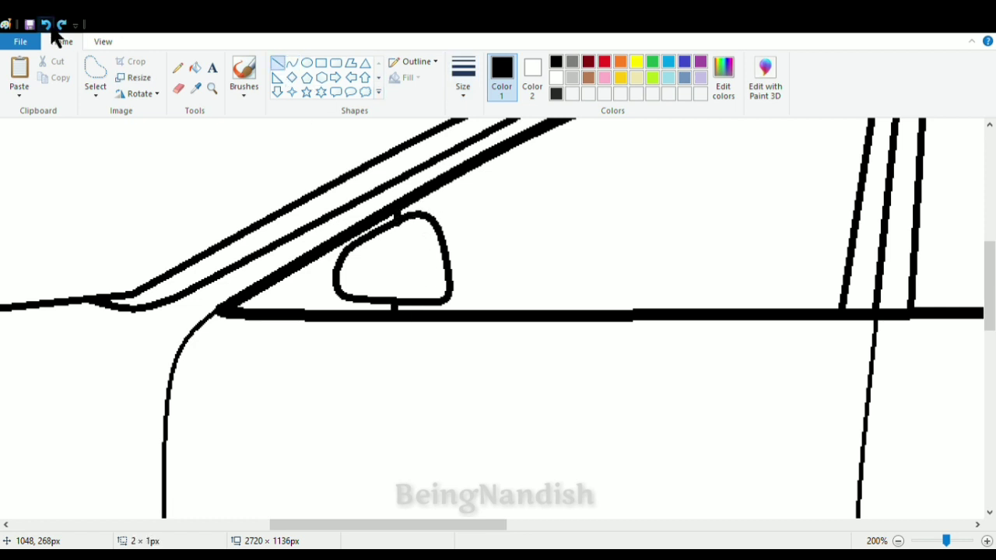
- Erase the mirror's rear edge and redraw it as a curve running down to a square lower corner
scroll(314, 287, up, 3)
click(103, 42)
click(53, 86)
click(53, 86)
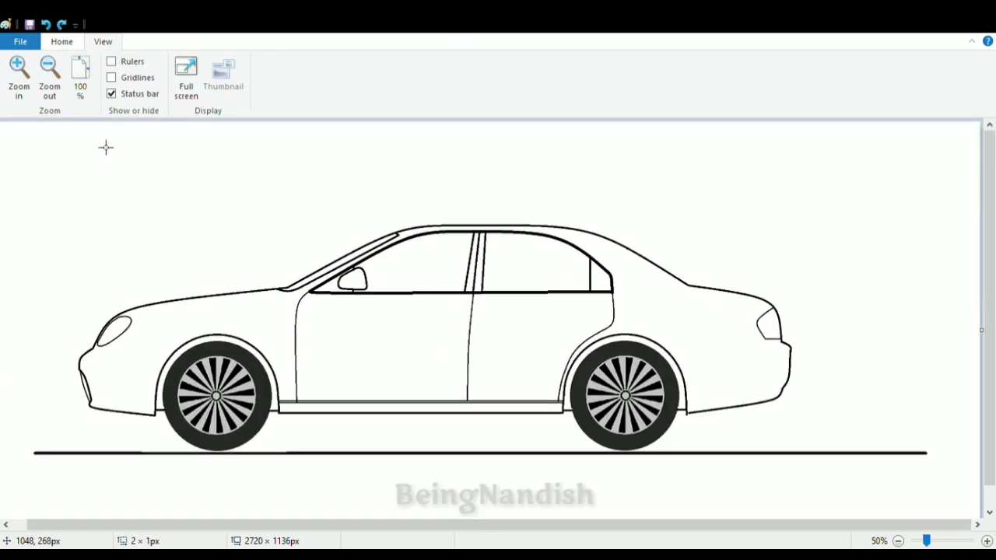
click(22, 84)
click(22, 84)
scroll(287, 358, right, 10)
scroll(287, 357, down, 1)
click(65, 40)
click(179, 89)
mouse_move(456, 208)
mouse_down()
mouse_move(470, 209)
mouse_move(488, 293)
mouse_move(479, 296)
mouse_up()
click(291, 63)
drag(483, 272, 490, 223)
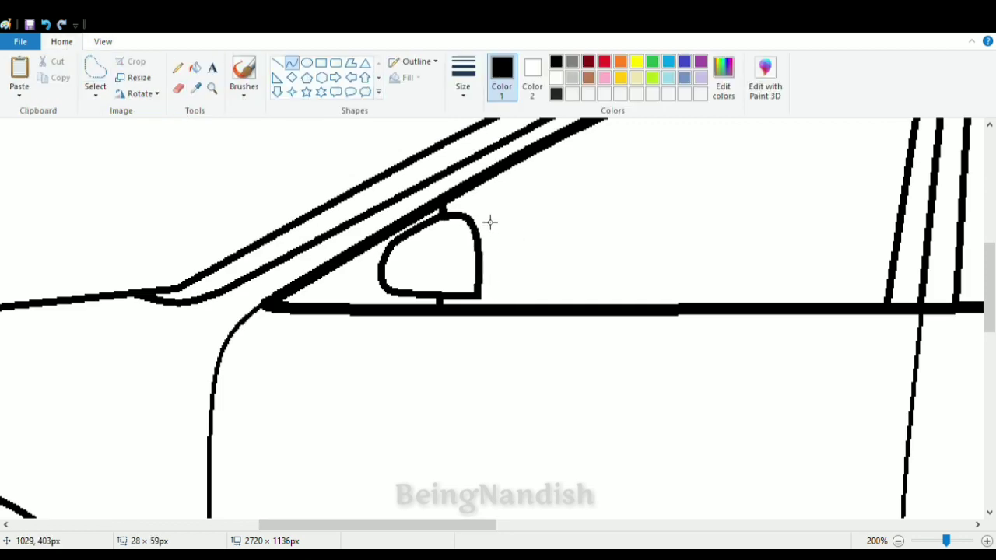
click(103, 41)
click(62, 41)
- Draw thin detail lines on the mirror: a curved line across its lower part and a short horizontal line at its front base
click(277, 65)
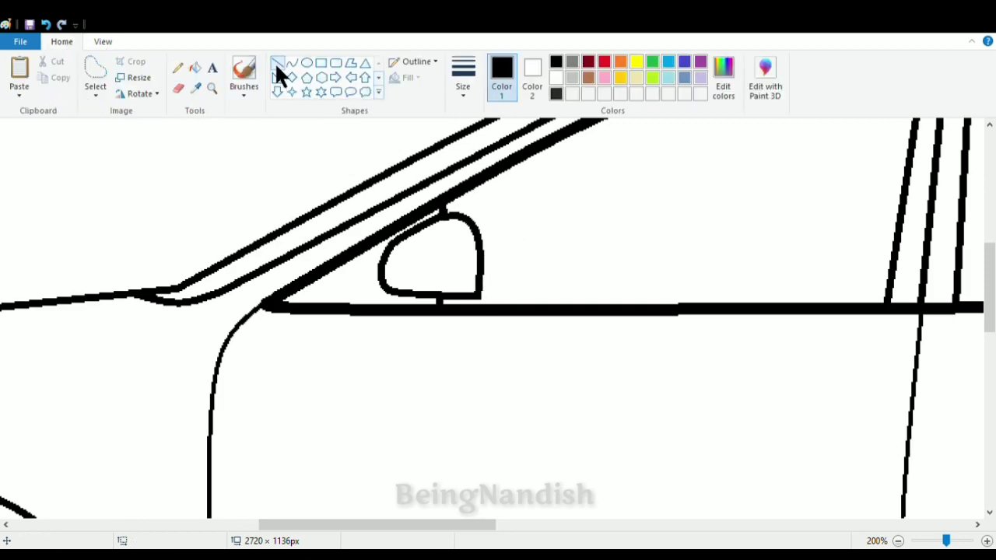
mouse_move(363, 293)
mouse_down()
mouse_move(446, 269)
mouse_move(478, 272)
mouse_move(402, 268)
mouse_up()
click(291, 63)
click(398, 281)
click(417, 251)
click(103, 42)
click(50, 76)
click(50, 76)
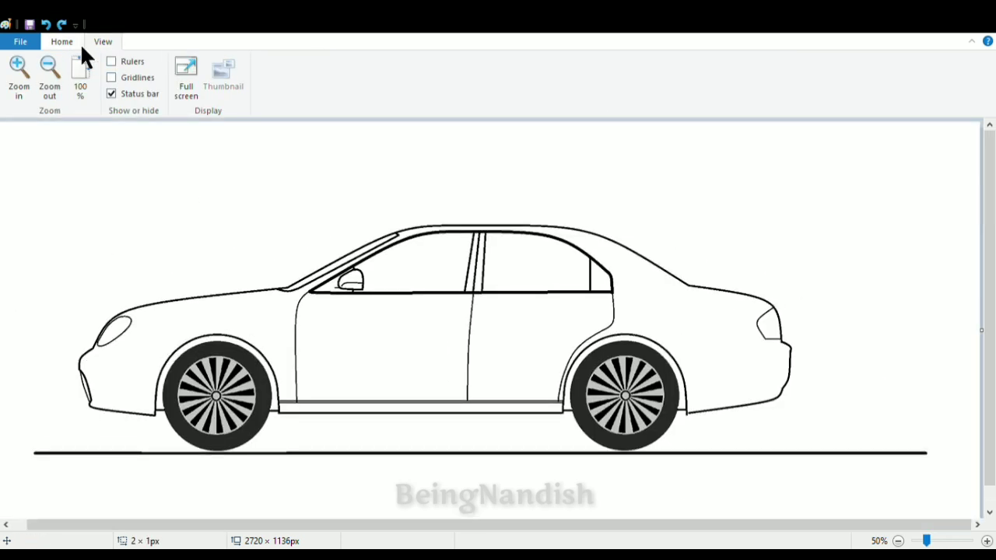
- Remove the ground line under the wheels by filling it with white
click(77, 43)
click(194, 68)
click(294, 453)
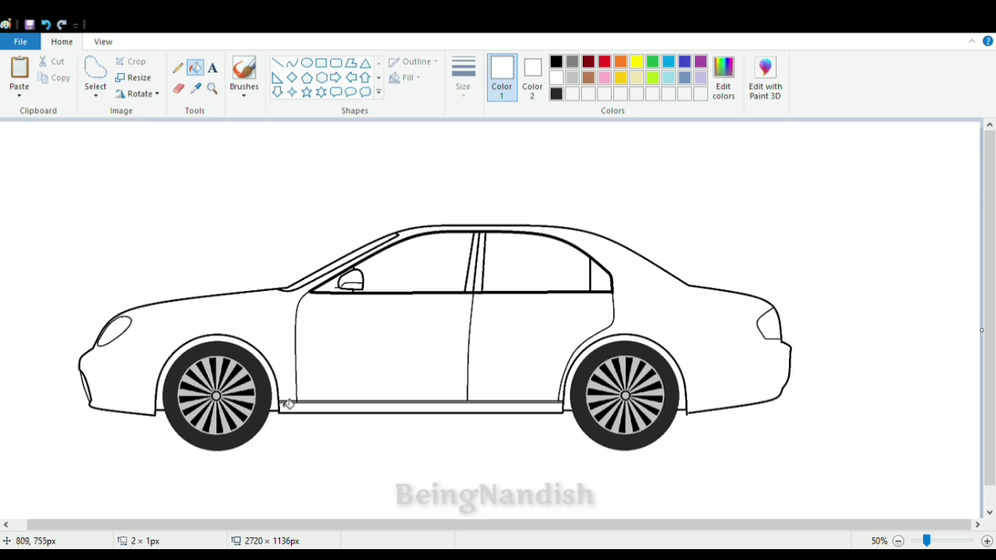
- Draw the rear windshield's lower edge as a thin slanted line about 241 × 136 px, with curved ends joining the rear roofline
click(103, 42)
click(20, 74)
drag(345, 527, 793, 537)
click(61, 44)
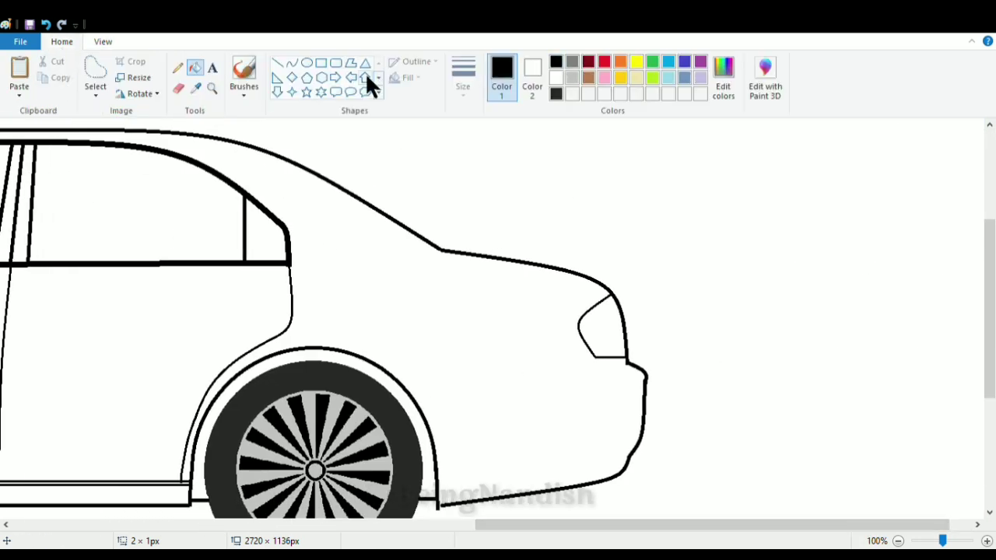
click(278, 63)
drag(245, 149, 420, 249)
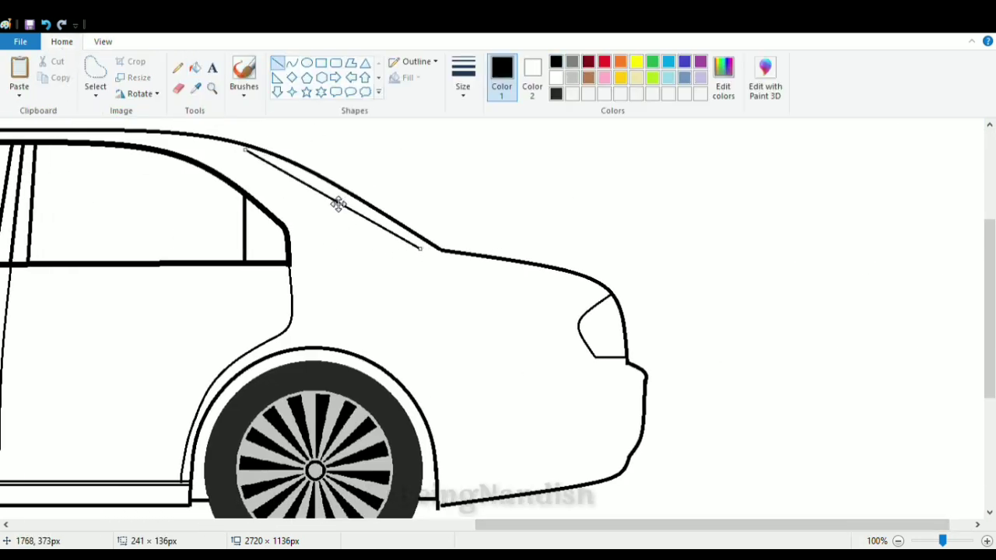
click(250, 155)
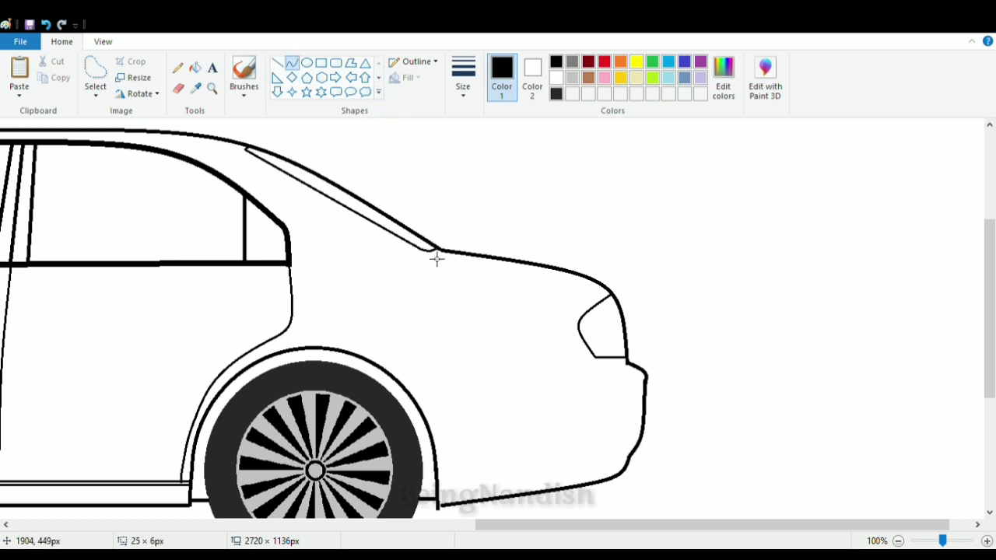
- Draw a rounded-rectangle fuel flap on the rear fender, between the rear door and the taillight
drag(544, 525, 516, 529)
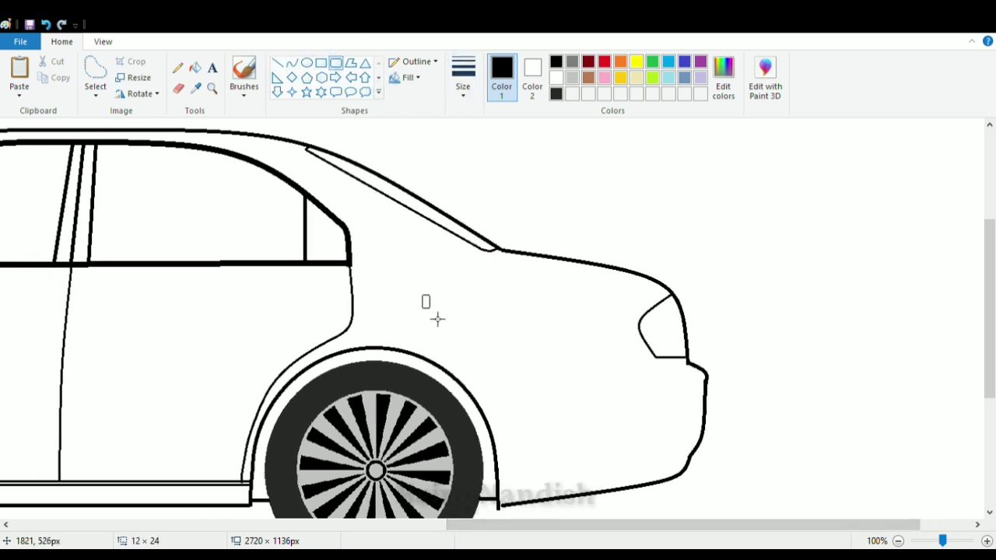
mouse_move(453, 298)
mouse_down()
mouse_move(508, 340)
mouse_move(476, 324)
mouse_up()
click(542, 296)
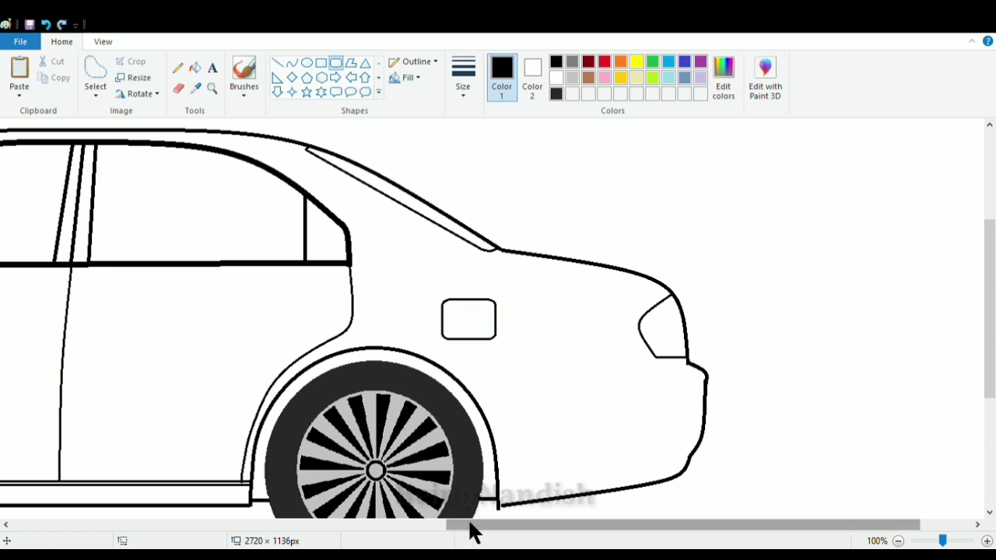
- Draw a flat horizontal ellipse for the front door handle, just below the window near the door's rear edge
drag(471, 529, 377, 529)
scroll(780, 415, down, 3)
scroll(695, 397, up, 3)
drag(588, 535, 471, 537)
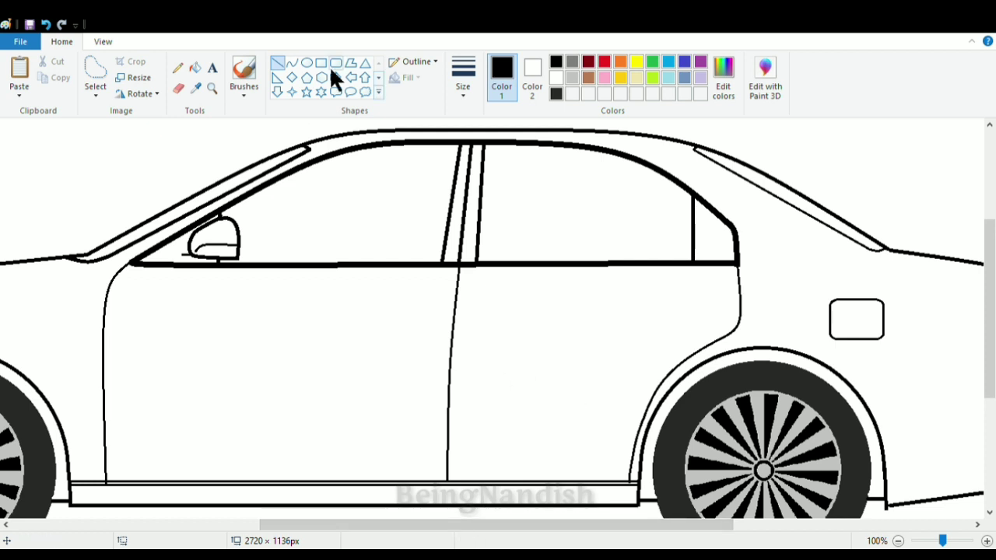
drag(376, 291, 408, 314)
click(327, 289)
- Draw the front handle's details inside the ellipse: a rounded grip bar, a small key-lock square, curved recess lines and a thick bar
click(103, 42)
click(19, 76)
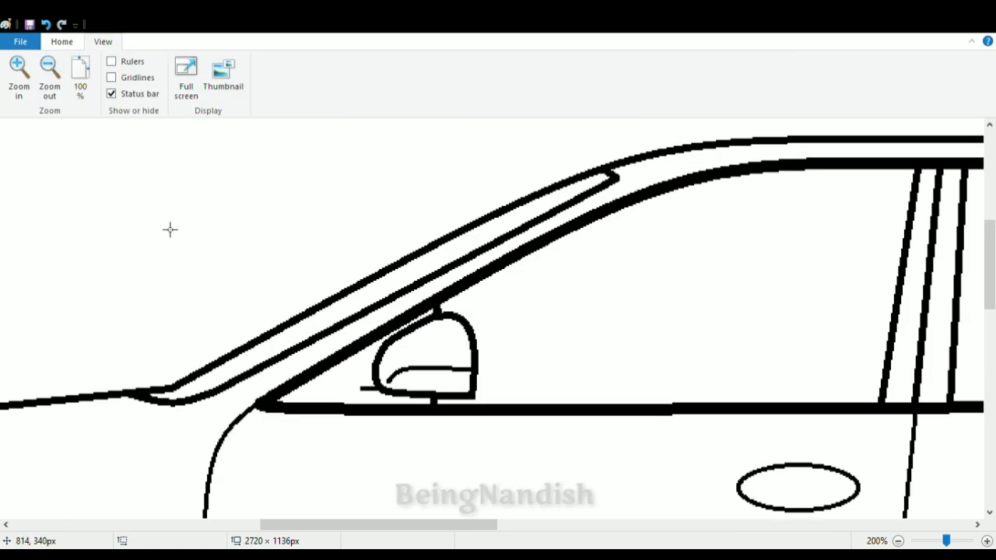
drag(311, 525, 416, 525)
scroll(264, 321, down, 3)
click(62, 42)
click(335, 62)
drag(327, 379, 417, 396)
click(352, 399)
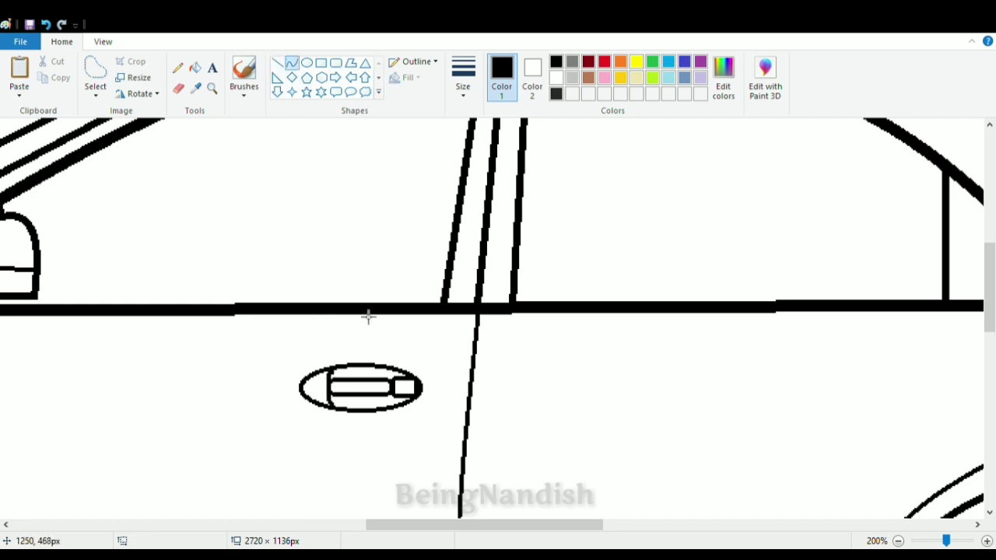
click(346, 326)
mouse_move(310, 379)
mouse_down()
mouse_move(328, 396)
mouse_move(393, 381)
mouse_up()
click(441, 349)
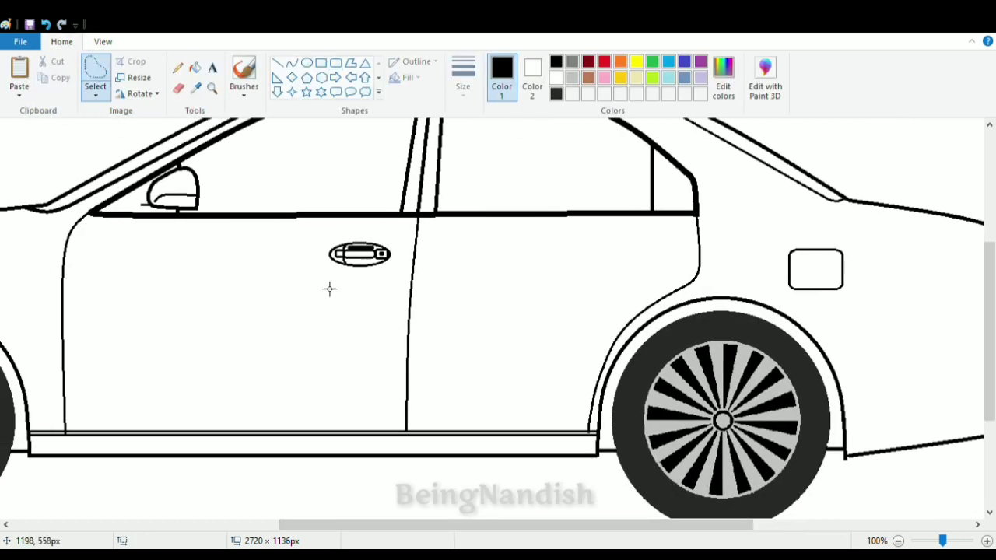
- Copy the front door handle and place the duplicate near the rear edge of the rear door at about the same height
drag(319, 233, 397, 277)
key(ctrl+c)
key(ctrl+v)
drag(56, 152, 656, 263)
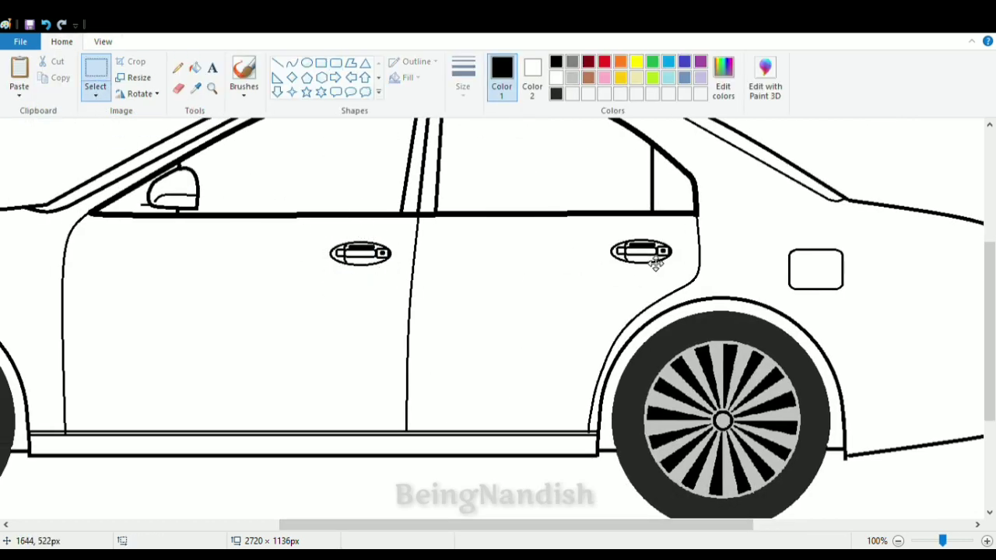
click(560, 269)
click(102, 42)
click(50, 74)
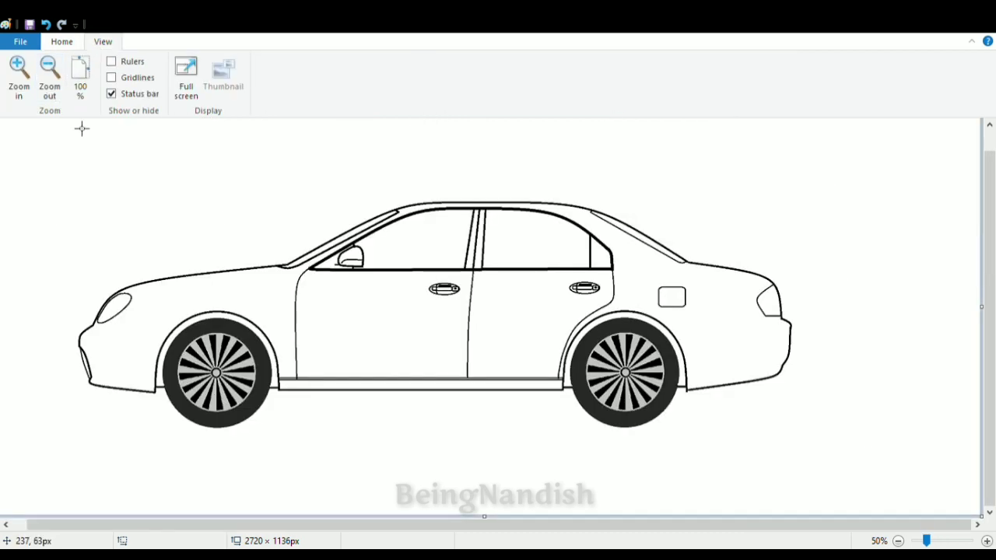
- Draw two horizontal lines across the front bumper to the wheel arch, one near its bottom and an upper one curving from the nose
click(19, 74)
scroll(387, 481, down, 4)
click(62, 42)
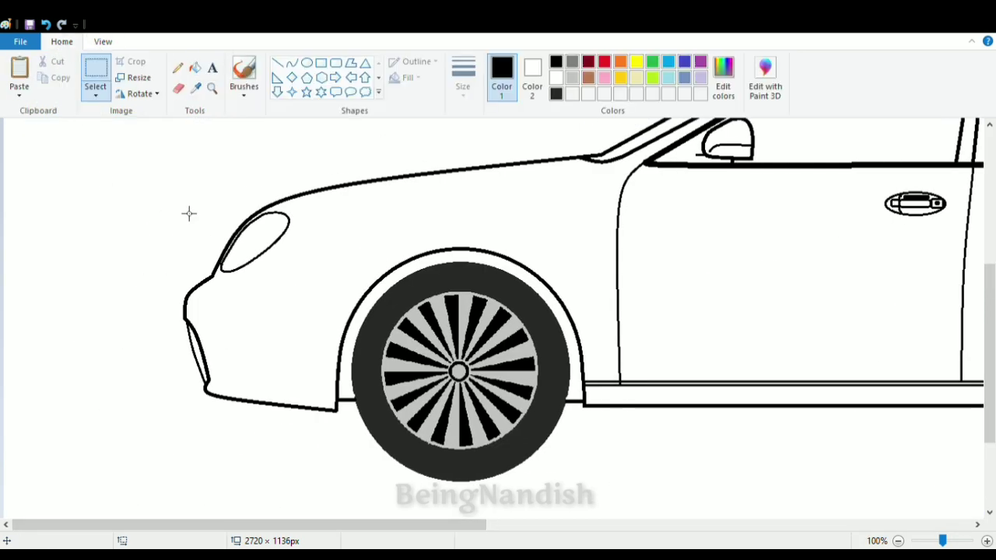
drag(208, 382, 343, 381)
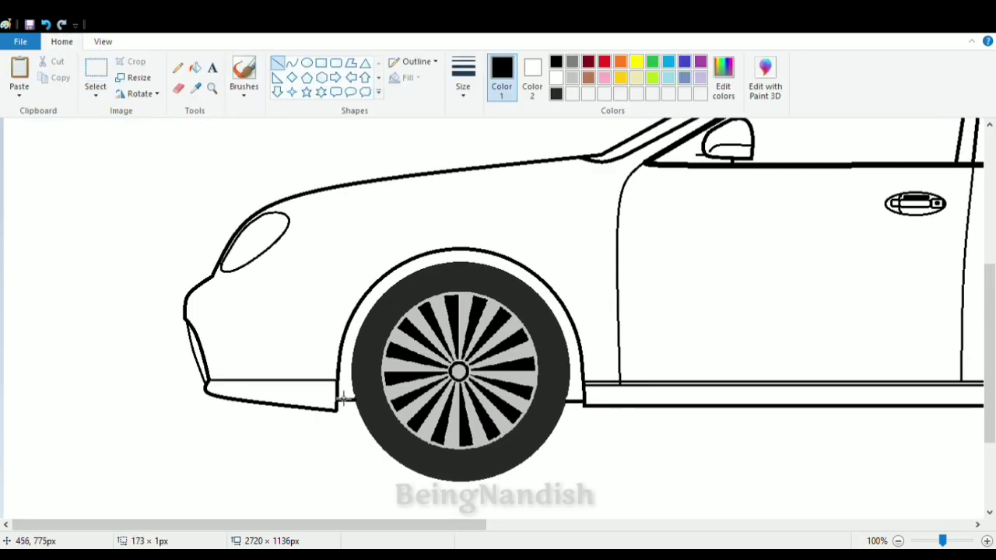
click(292, 62)
drag(189, 298, 363, 302)
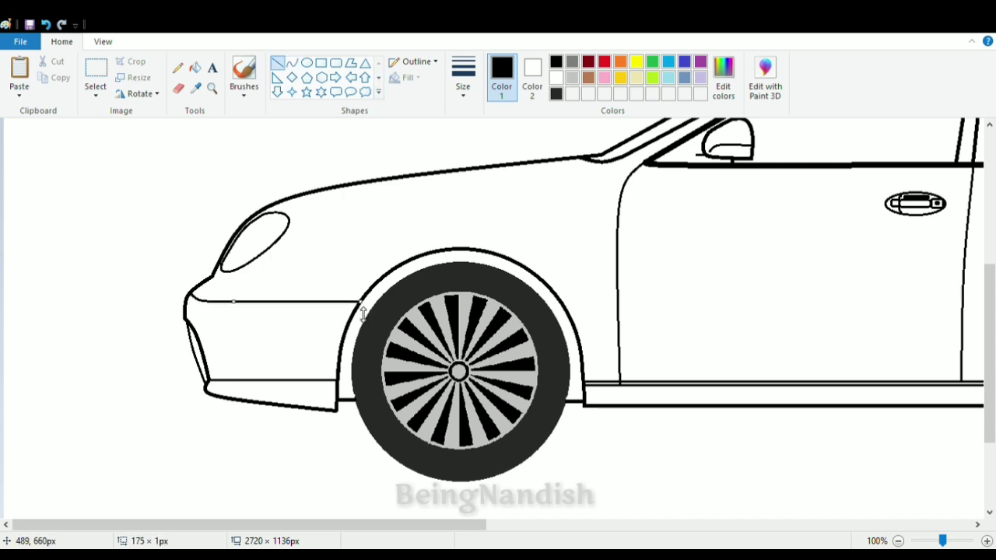
- Draw a thin line from the headlight's lower edge that bends and runs horizontally to the front wheel arch
drag(254, 274, 389, 290)
key(ctrl+z)
click(277, 62)
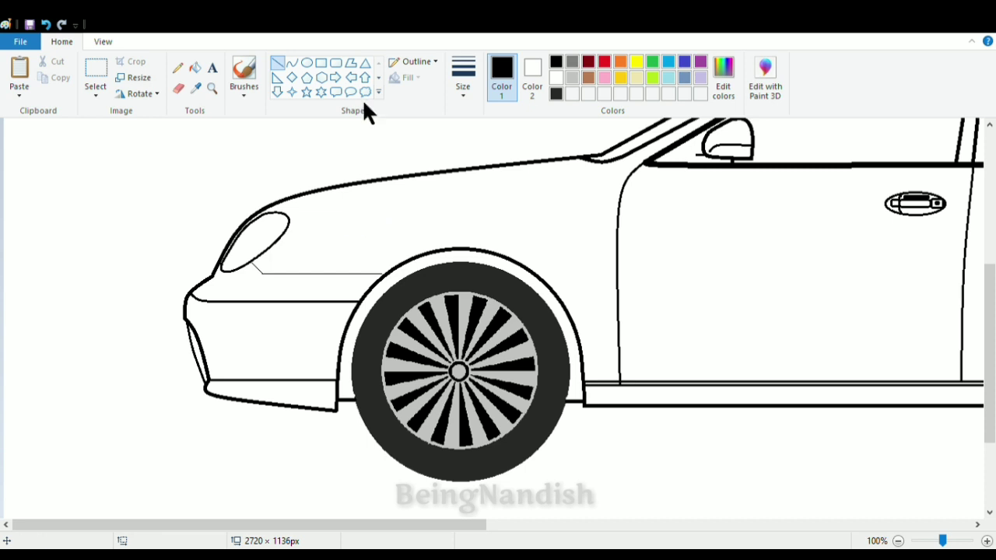
- Draw a long, thin trim strip just below the upper bumper line and erase both of its ends
mouse_move(200, 319)
mouse_down()
mouse_move(322, 324)
mouse_move(324, 314)
mouse_up()
click(176, 88)
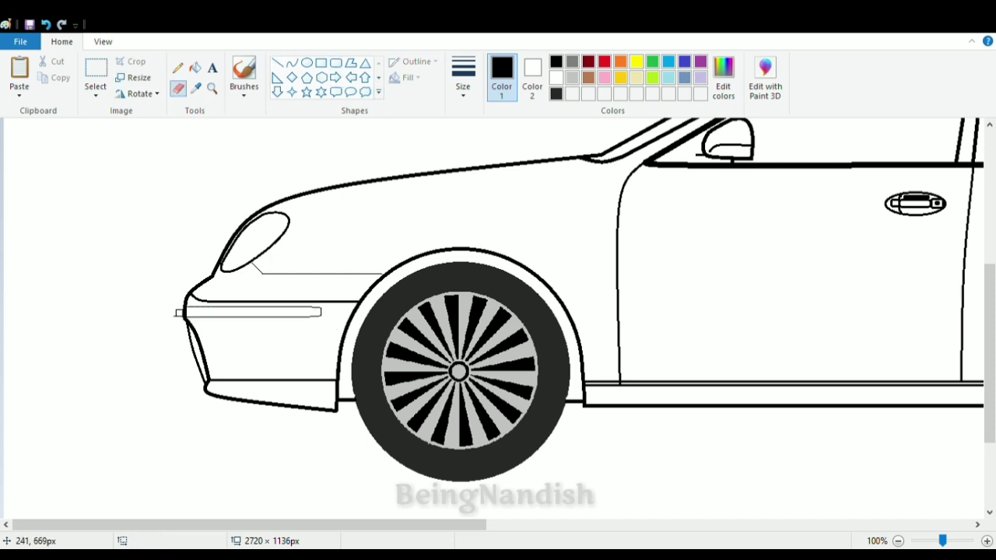
scroll(303, 148, up, 1)
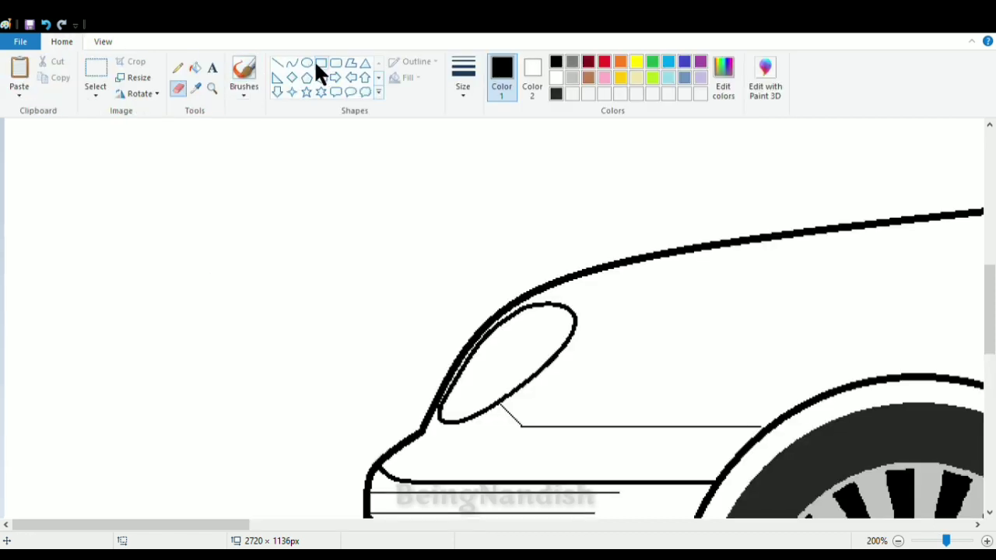
- Close the bumper strip's rear end with a small curve and erase the leftover line ends around it
click(292, 63)
scroll(607, 373, down, 2)
mouse_move(619, 393)
mouse_down()
mouse_move(597, 420)
mouse_move(623, 408)
mouse_up()
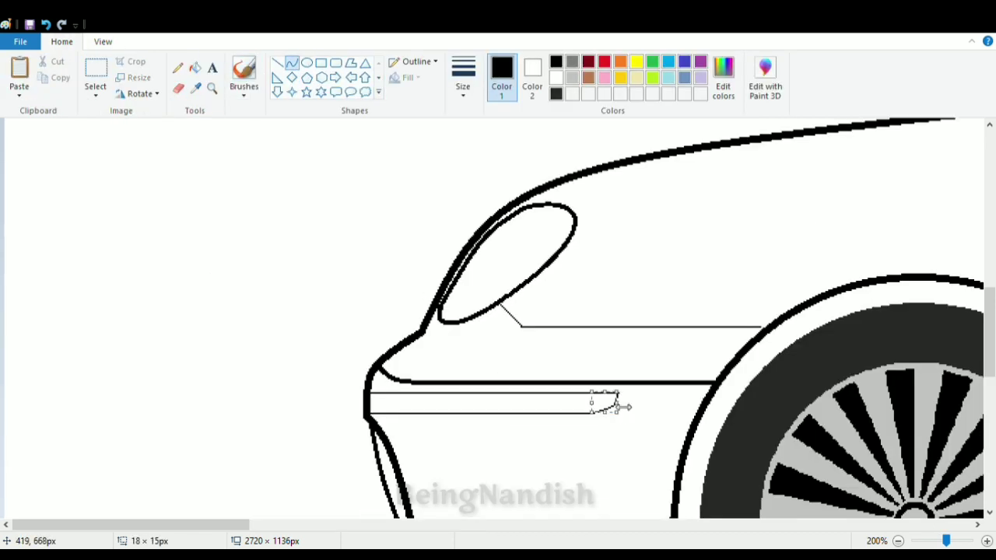
click(178, 88)
click(625, 398)
- Divide the bumper strip with a short vertical line and draw a thick horizontal line inside its front section
click(278, 63)
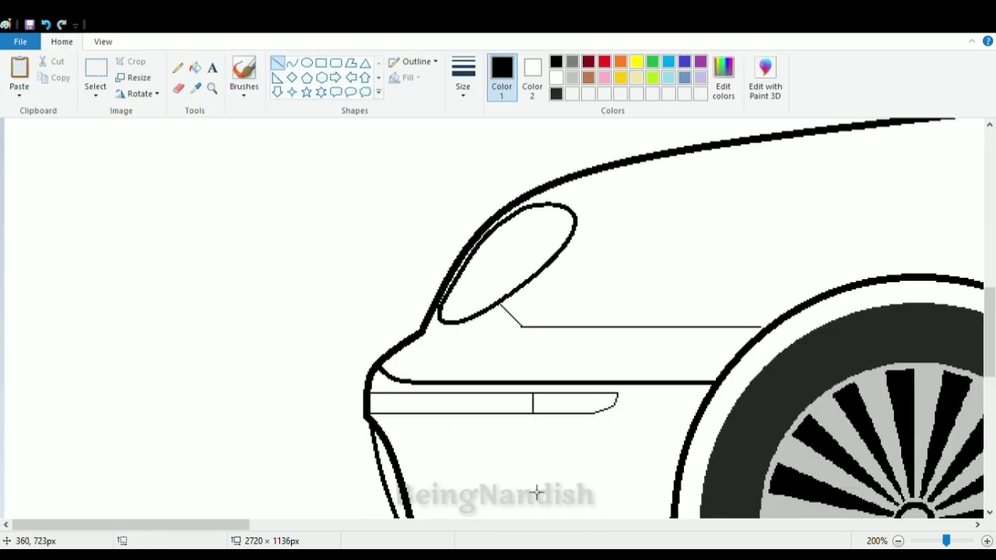
drag(370, 399, 515, 400)
click(103, 42)
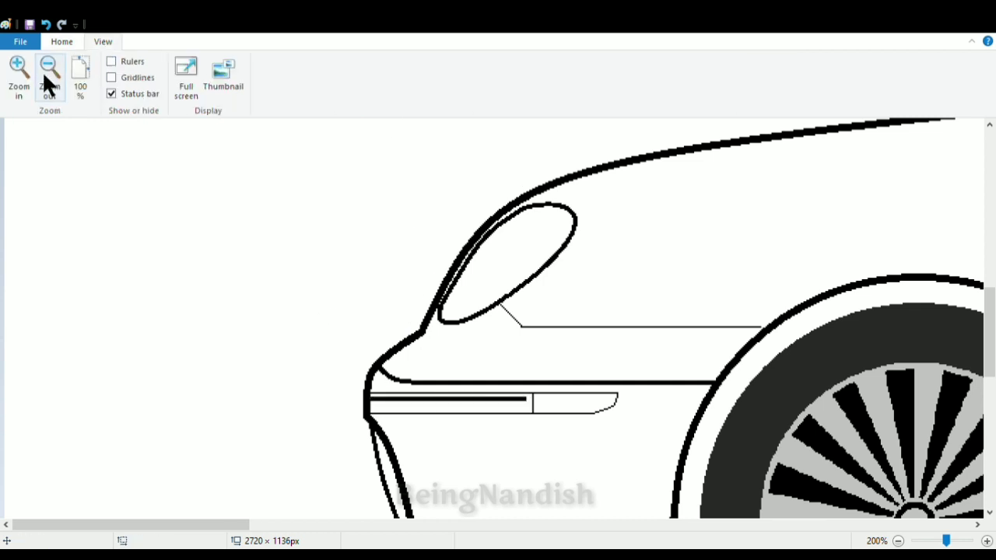
click(47, 72)
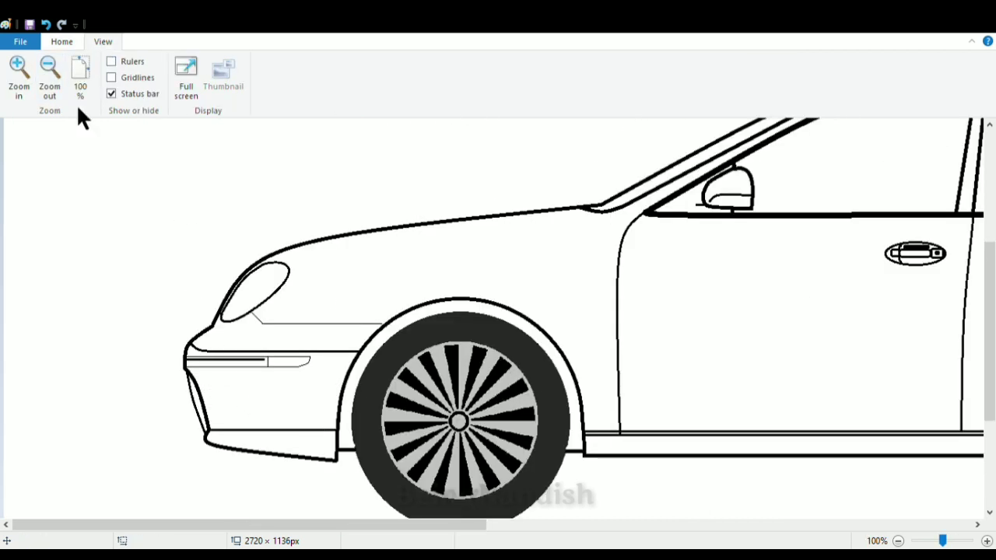
- Draw a long, narrow rectangular side molding across the lower part of both doors between the wheel arches
click(51, 77)
click(61, 41)
click(335, 63)
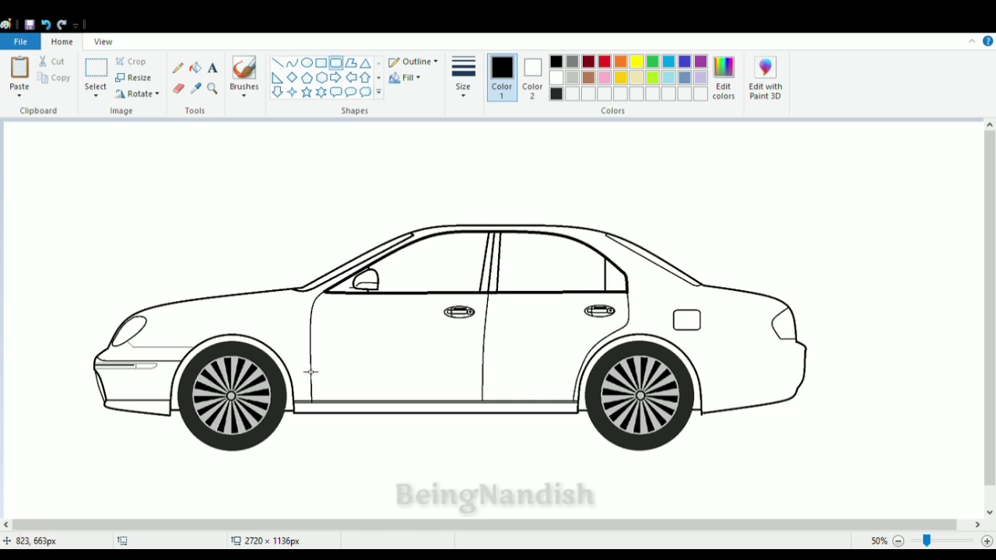
drag(300, 364, 585, 380)
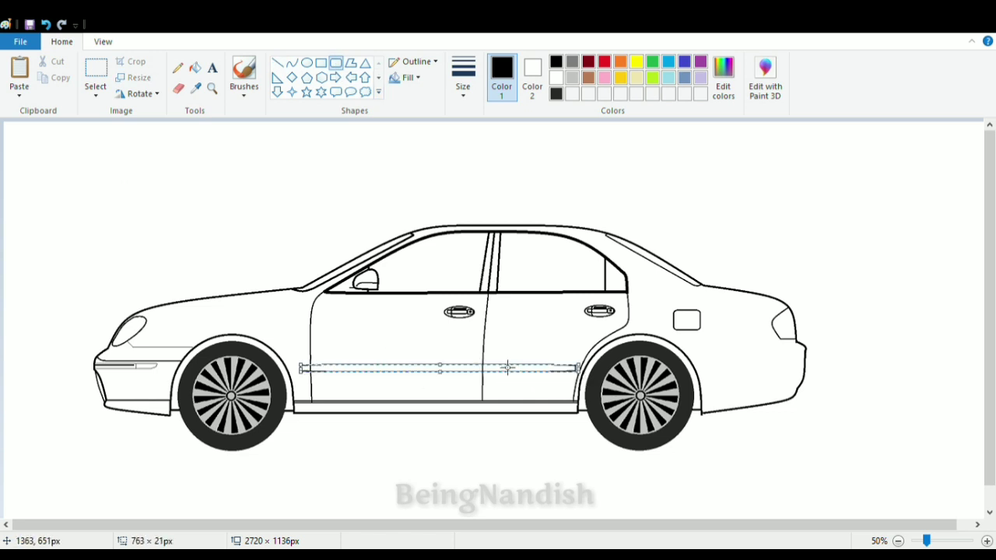
key(ctrl+z)
mouse_move(296, 364)
mouse_down()
mouse_move(393, 380)
mouse_move(584, 378)
mouse_up()
- Erase the vertical front end of the side molding behind the front wheel arch
click(103, 41)
click(83, 74)
scroll(256, 296, down, 4)
drag(417, 525, 521, 524)
click(62, 41)
click(178, 89)
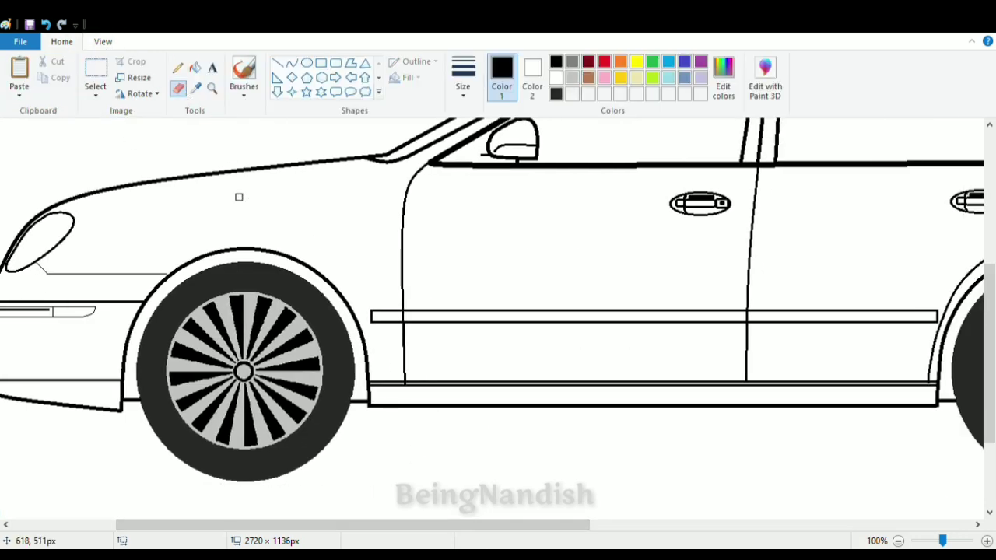
click(102, 41)
click(19, 74)
scroll(179, 312, down, 4)
drag(284, 524, 370, 524)
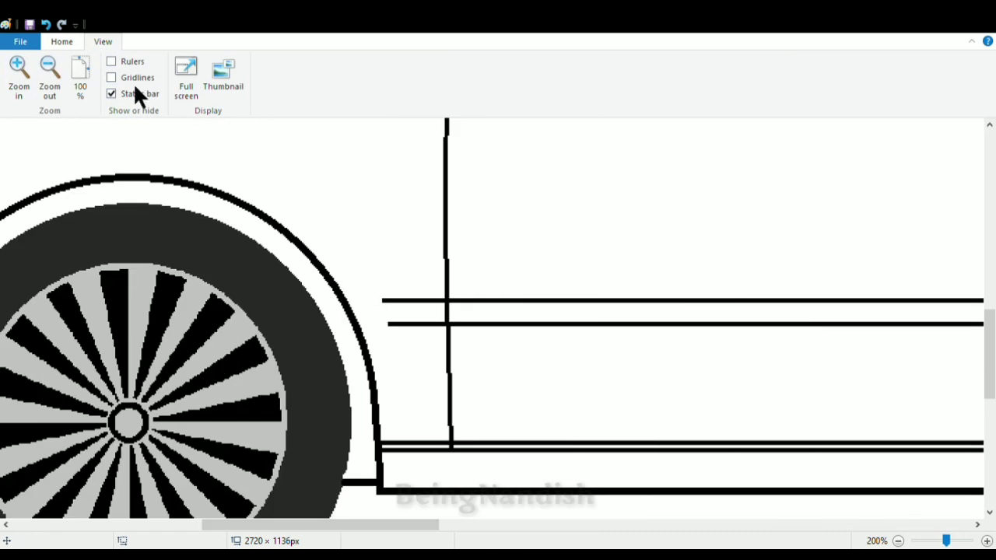
- Close the open front end of the side molding with a short line slanting down and back toward the lower edge
click(61, 41)
click(277, 62)
click(46, 25)
click(292, 63)
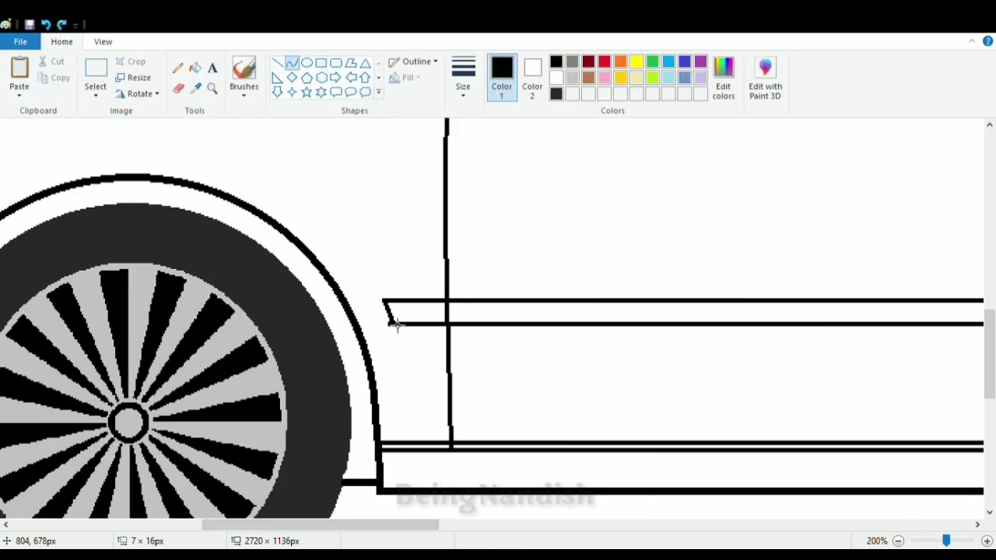
drag(389, 313, 377, 306)
click(377, 306)
click(395, 308)
- Cut narrow gaps in the side molding with white lines beside the front door's front edge and the line between the doors
drag(384, 523, 414, 523)
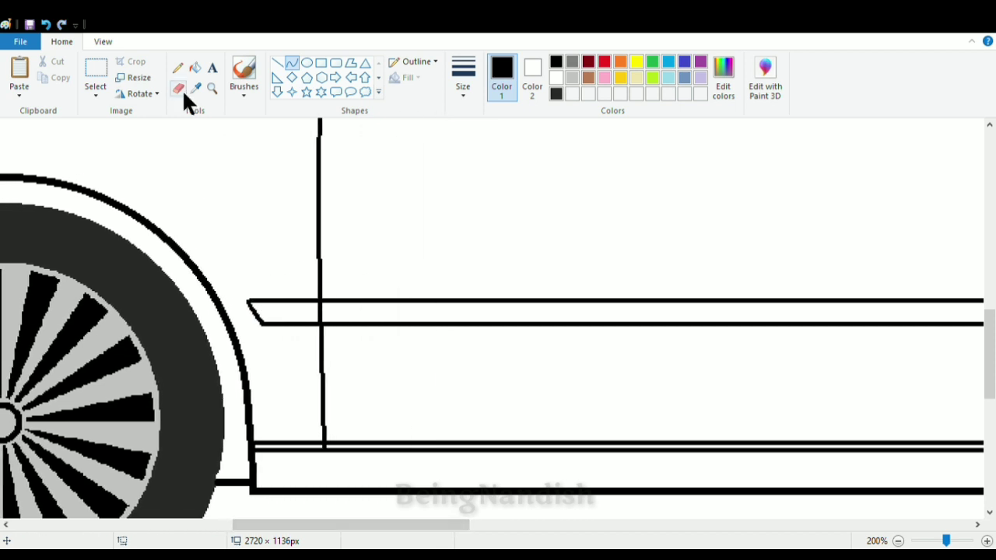
click(555, 77)
click(277, 63)
drag(318, 296, 320, 343)
click(47, 26)
drag(328, 291, 330, 334)
click(46, 25)
click(46, 25)
mouse_move(328, 285)
mouse_down()
mouse_move(331, 305)
mouse_move(286, 340)
mouse_up()
scroll(447, 387, right, 10)
drag(297, 298, 302, 337)
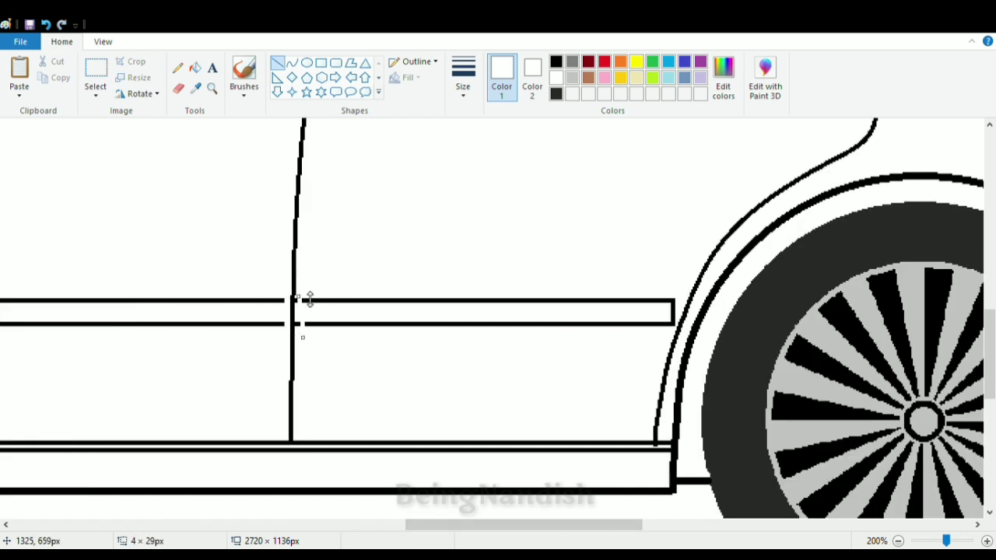
- Erase the side molding's square rear end near the rear wheel arch and close it with a slanted line
drag(675, 296, 661, 336)
click(629, 210)
click(178, 89)
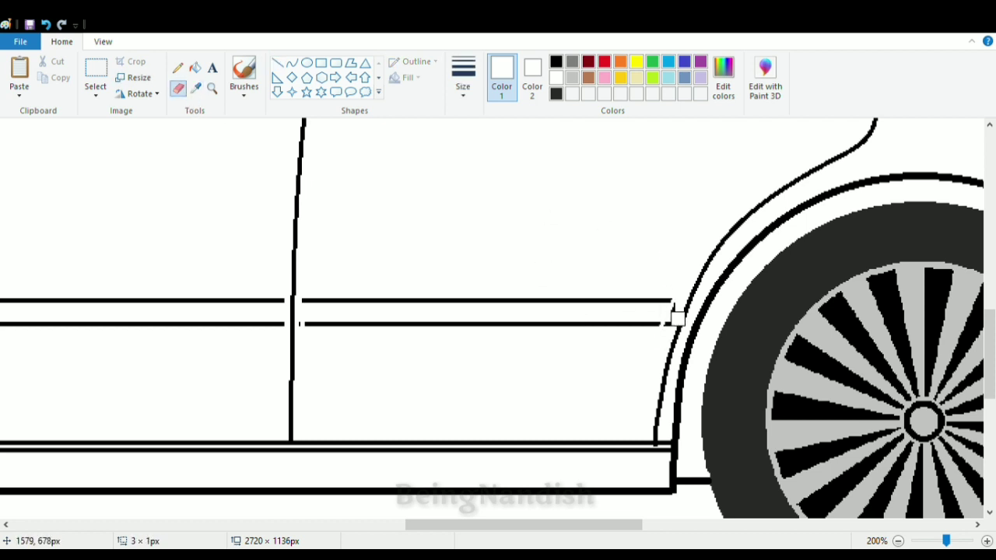
click(291, 63)
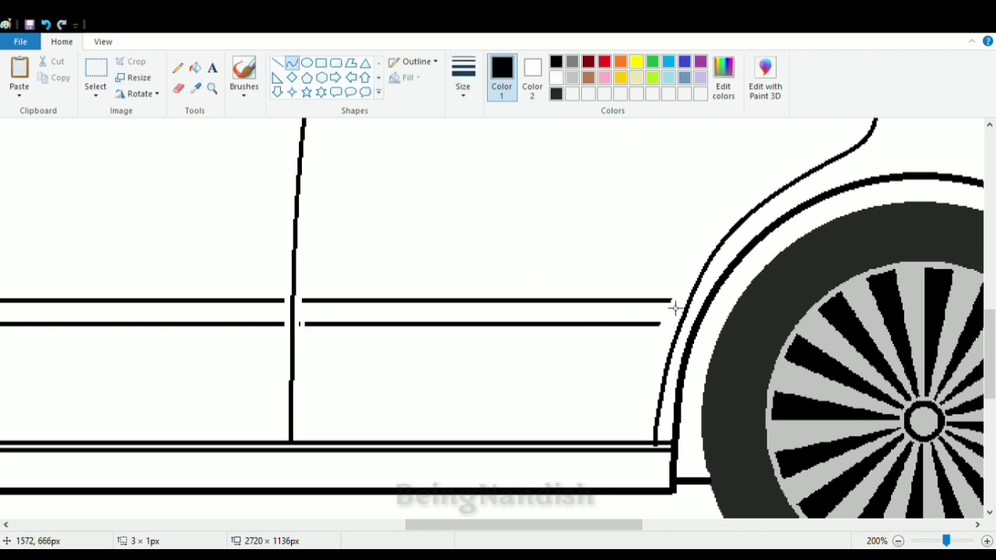
- Close the cut molding ends on both sides of the door lines with small curves and erase the leftover line ends
drag(562, 525, 424, 525)
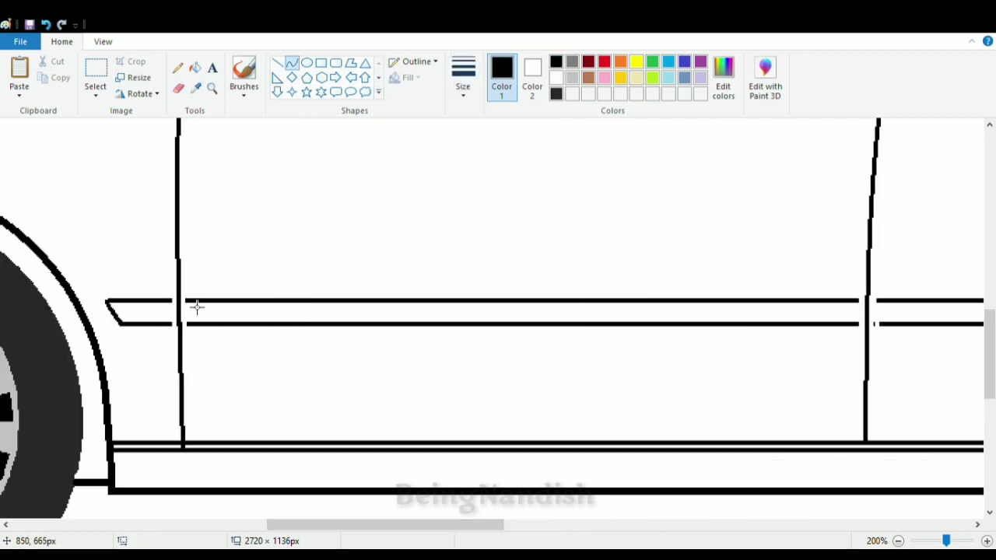
drag(336, 525, 427, 525)
drag(475, 302, 483, 309)
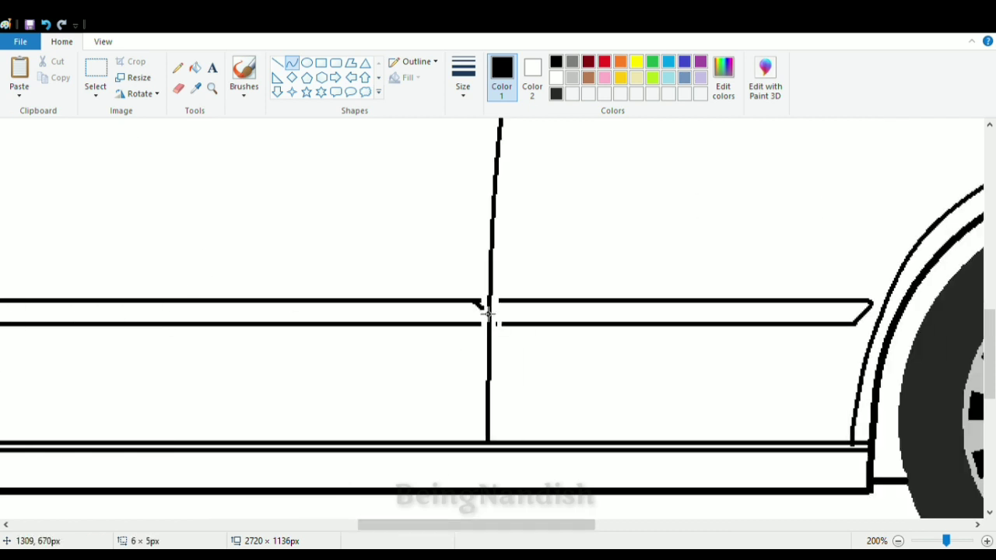
click(488, 322)
drag(513, 326, 505, 313)
click(178, 89)
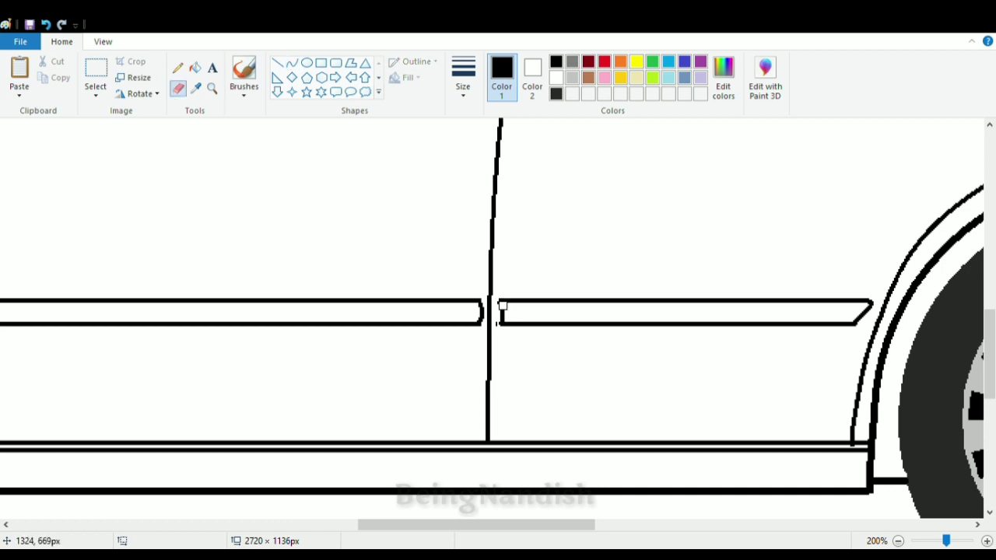
drag(545, 525, 406, 525)
scroll(387, 433, down, 2)
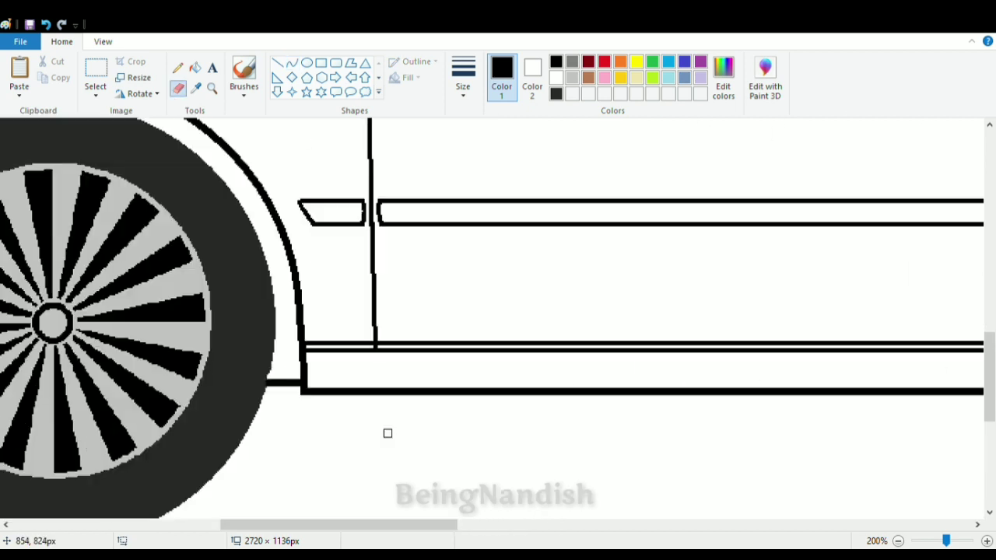
click(291, 62)
drag(308, 399, 308, 429)
drag(318, 398, 329, 400)
key(ctrl+z)
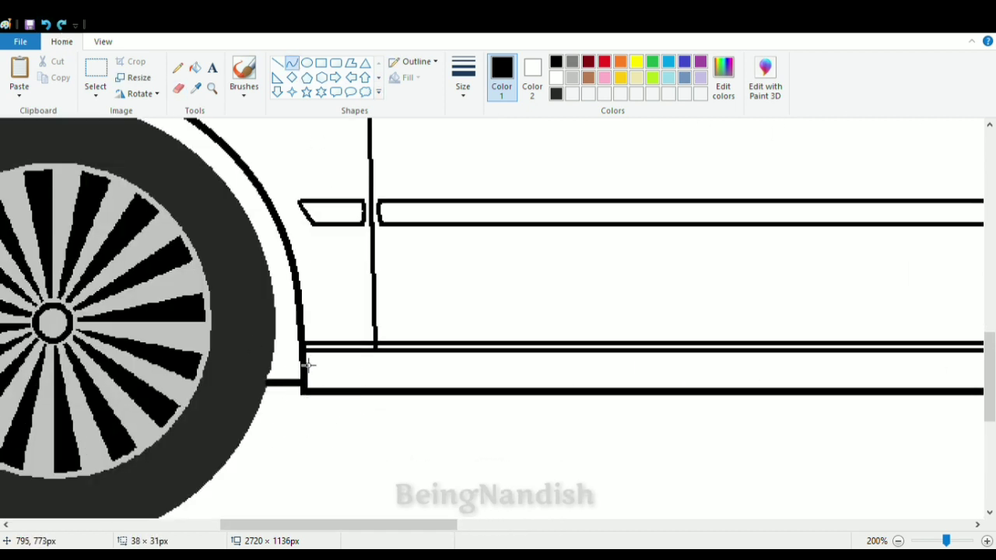
- Draw a small pointed mud flap with curved sides behind the front wheel and erase the leftover lines around it
drag(306, 353, 308, 434)
mouse_move(318, 401)
mouse_down()
mouse_move(349, 395)
mouse_move(338, 393)
mouse_up()
click(400, 435)
mouse_move(319, 433)
mouse_down()
mouse_move(320, 423)
mouse_move(304, 427)
mouse_up()
click(278, 63)
click(397, 364)
key(ctrl+z)
click(178, 88)
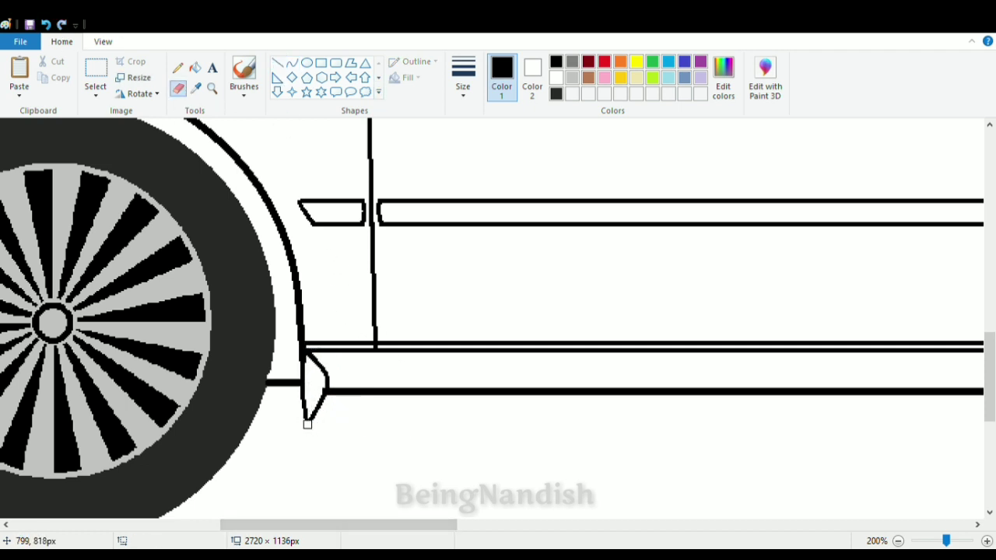
click(309, 426)
- Draw a matching pointed mud flap with curved sides behind the rear wheel and erase the leftover line ends
drag(323, 524, 648, 524)
click(293, 65)
mouse_move(587, 318)
mouse_down()
mouse_move(605, 441)
mouse_move(644, 389)
mouse_move(635, 389)
mouse_up()
drag(600, 439, 589, 393)
click(178, 88)
click(583, 399)
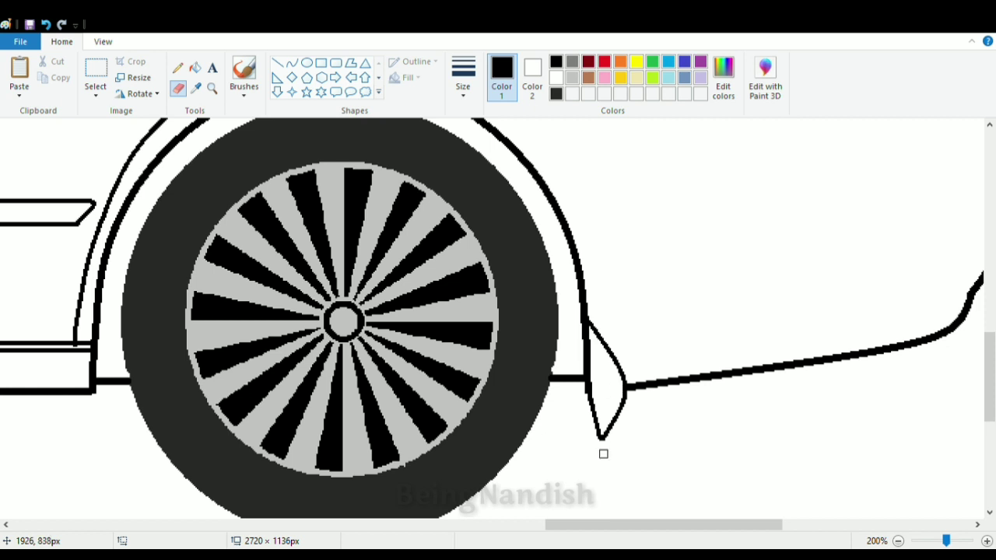
- Draw two horizontal lines across the rear bumper, one low and one high, between the rear wheel arch and the car's rear edge
click(102, 41)
click(50, 76)
click(51, 76)
scroll(255, 267, up, 1)
click(61, 41)
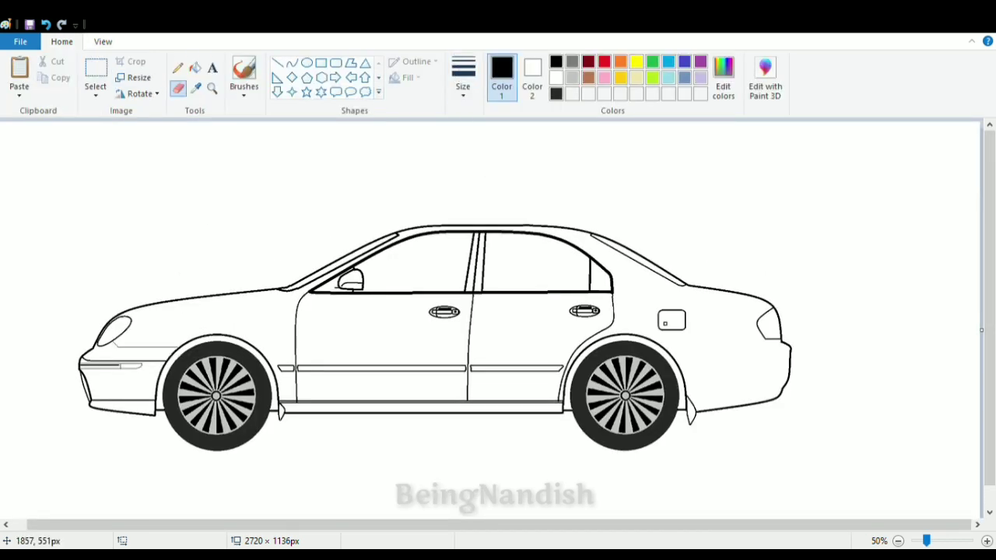
click(277, 62)
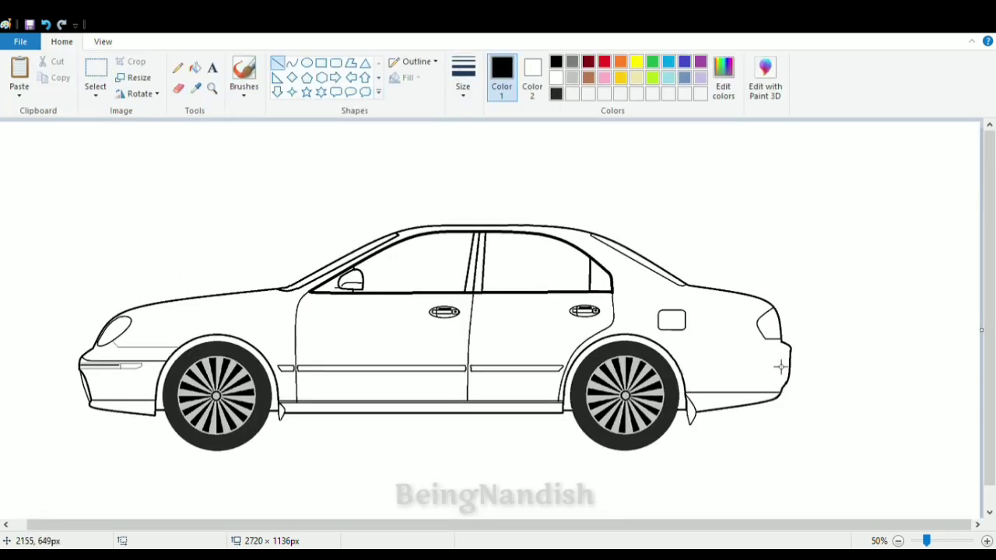
drag(790, 351, 701, 351)
- Draw a thin line from the taillight's lower front corner diagonally down and then horizontally to the rear wheel arch
click(102, 41)
click(21, 77)
drag(361, 525, 738, 531)
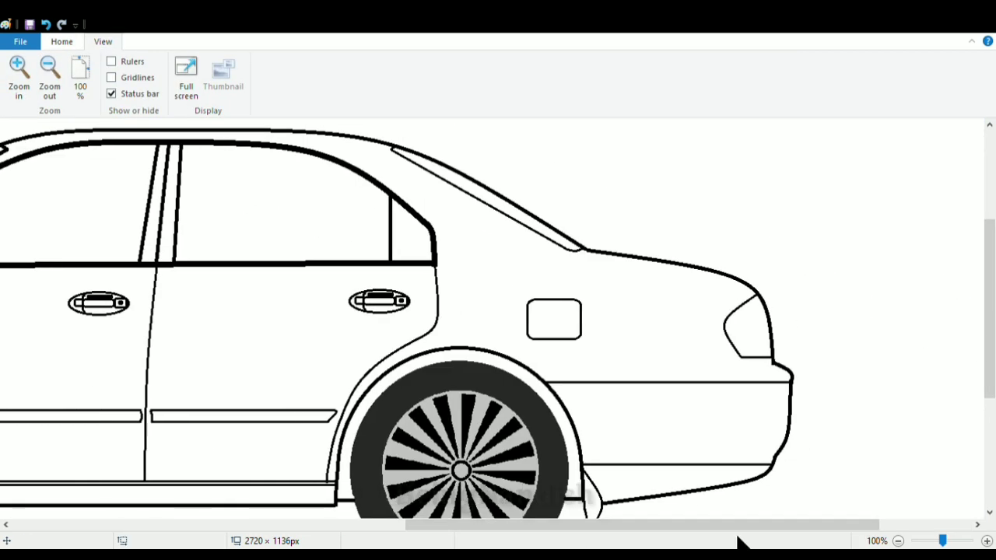
click(61, 41)
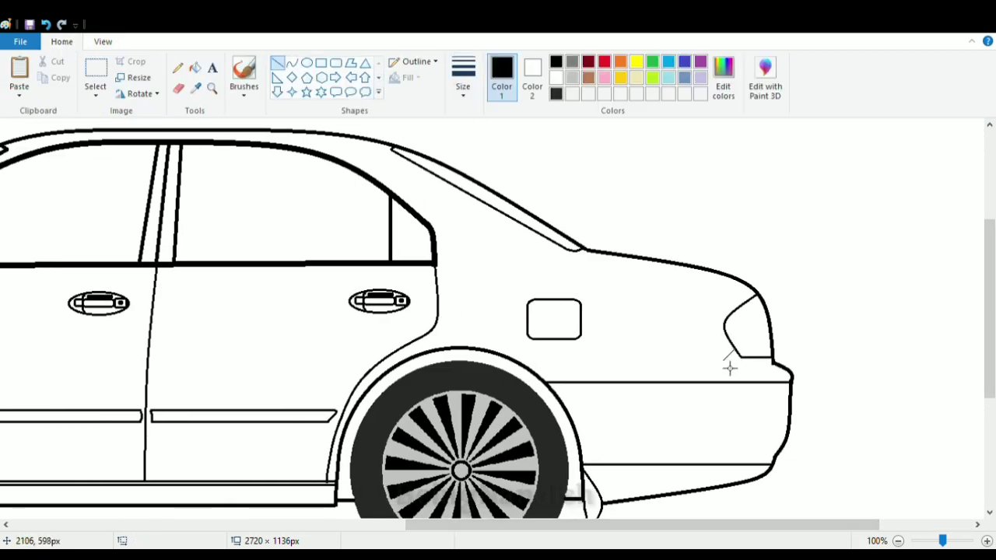
drag(723, 360, 523, 360)
- Draw a narrow strip across the rear bumper with a slanted front end and a thin horizontal line inside it
drag(599, 525, 625, 527)
click(335, 62)
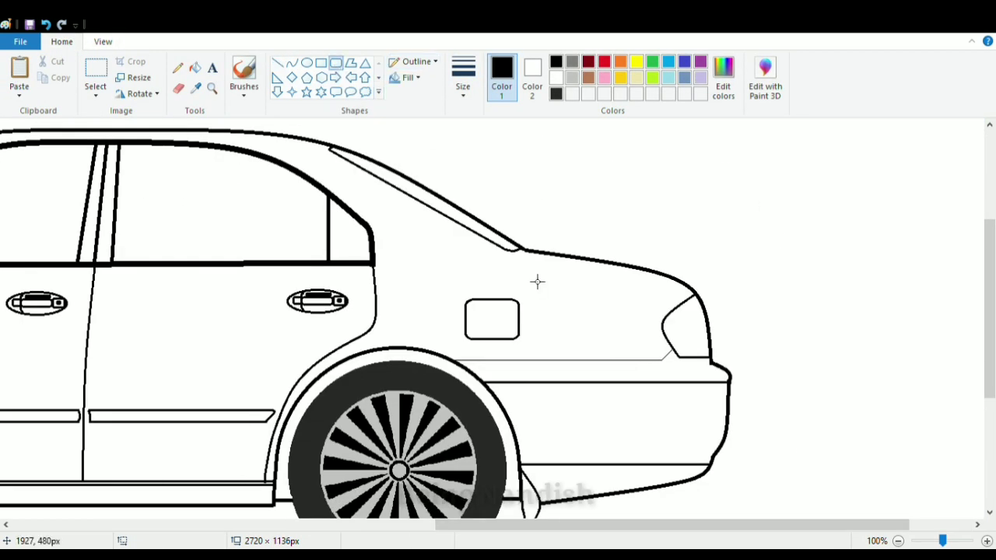
drag(511, 391, 759, 402)
click(178, 88)
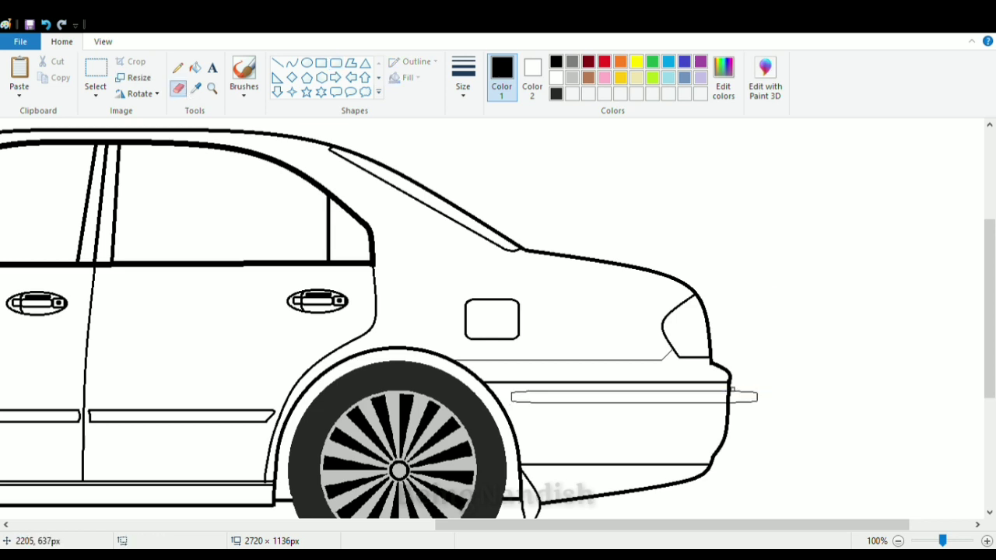
click(291, 62)
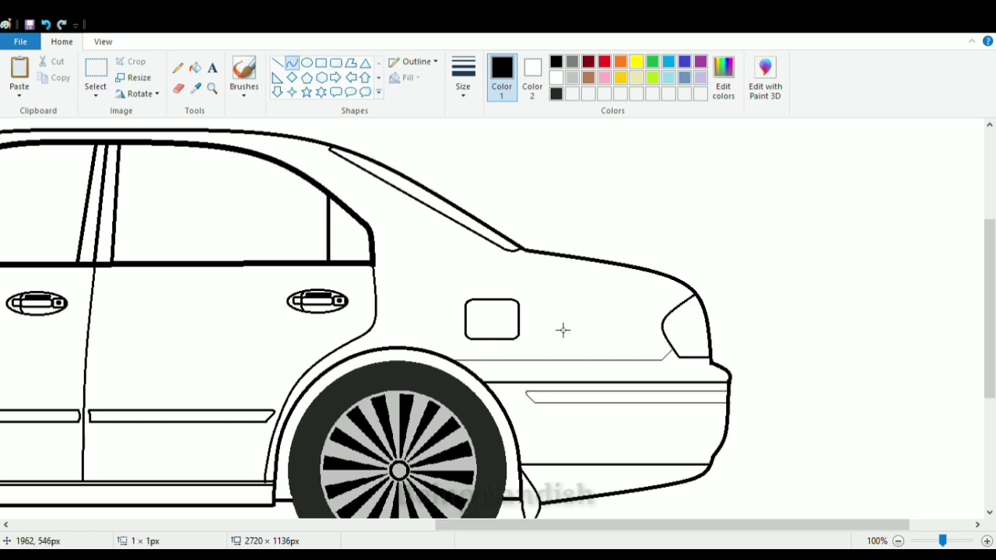
drag(623, 525, 407, 525)
click(276, 62)
- Erase the front mud flap and redraw its pointed, curved outline behind the front wheel
scroll(406, 472, down, 3)
click(178, 89)
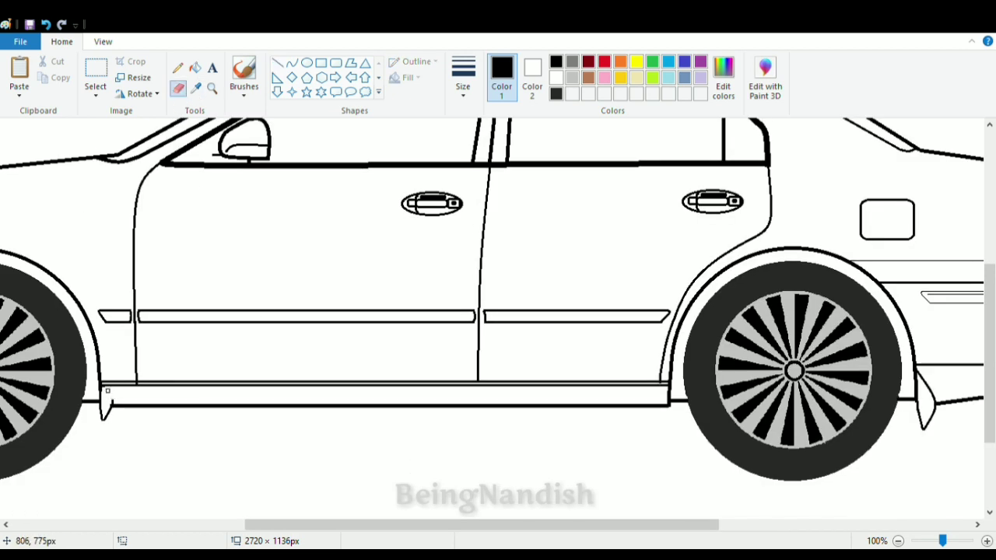
click(291, 63)
drag(101, 387, 116, 422)
click(46, 24)
click(463, 76)
click(498, 149)
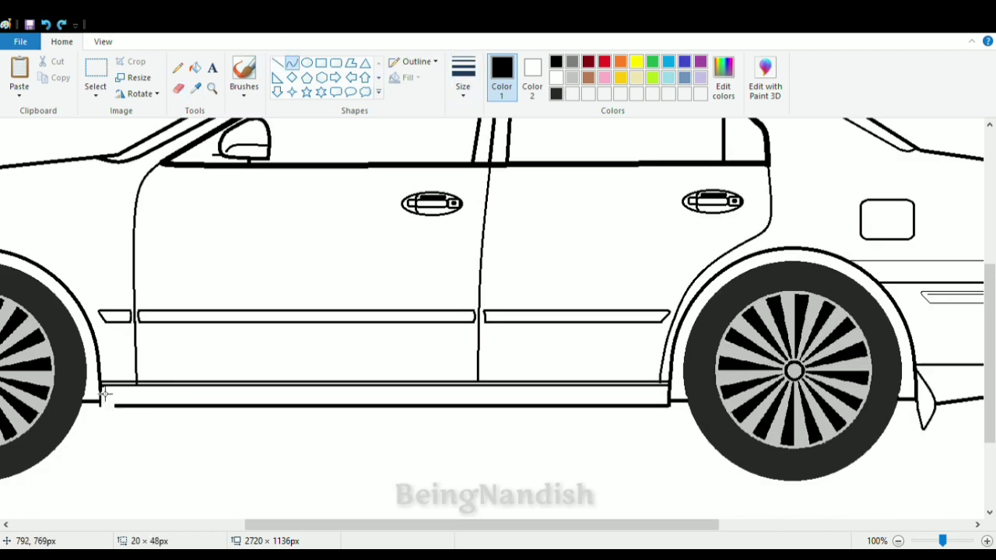
click(125, 409)
mouse_move(101, 387)
mouse_down()
mouse_move(102, 435)
mouse_move(118, 427)
mouse_up()
click(277, 62)
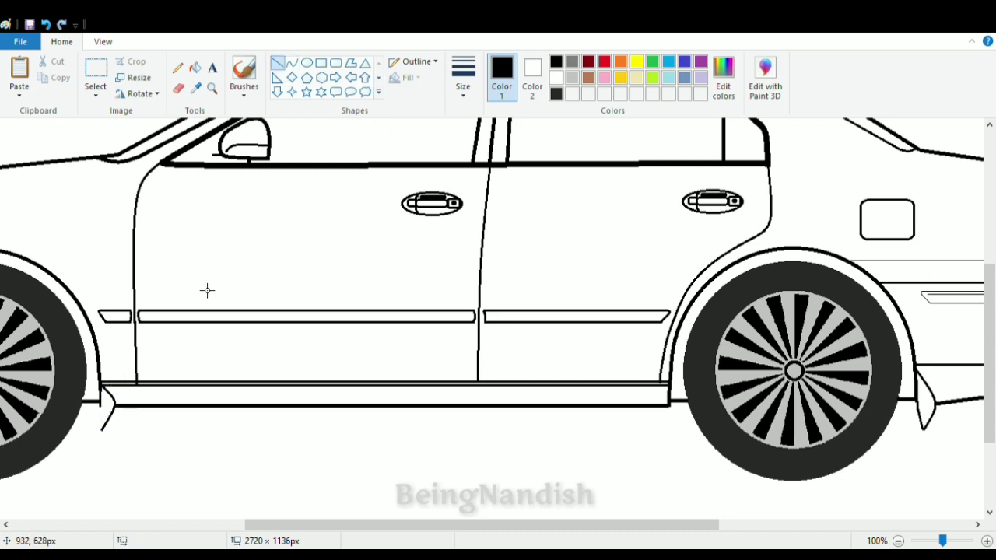
- Draw a thin hood line just below the hood's upper edge from the headlight to the windshield base
click(103, 42)
click(49, 74)
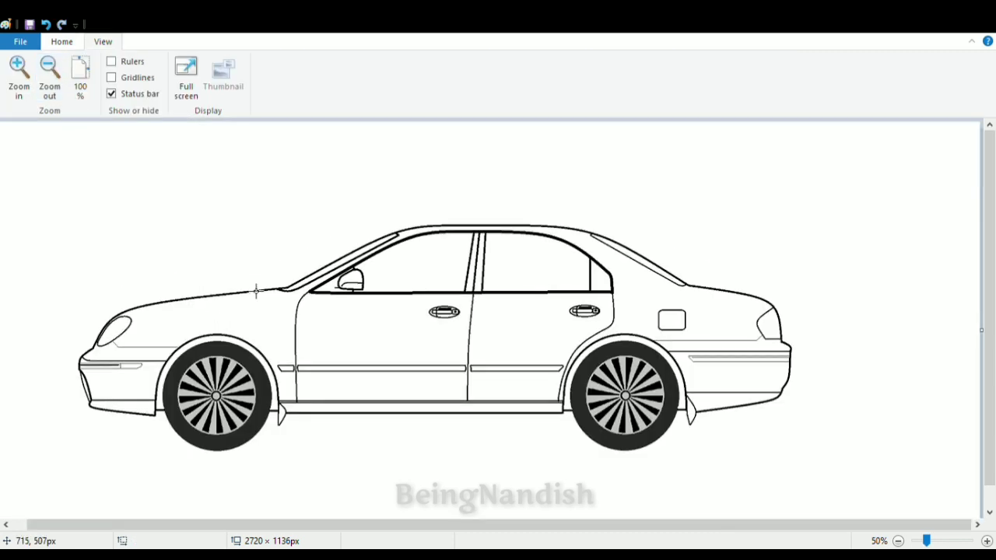
click(61, 41)
click(103, 41)
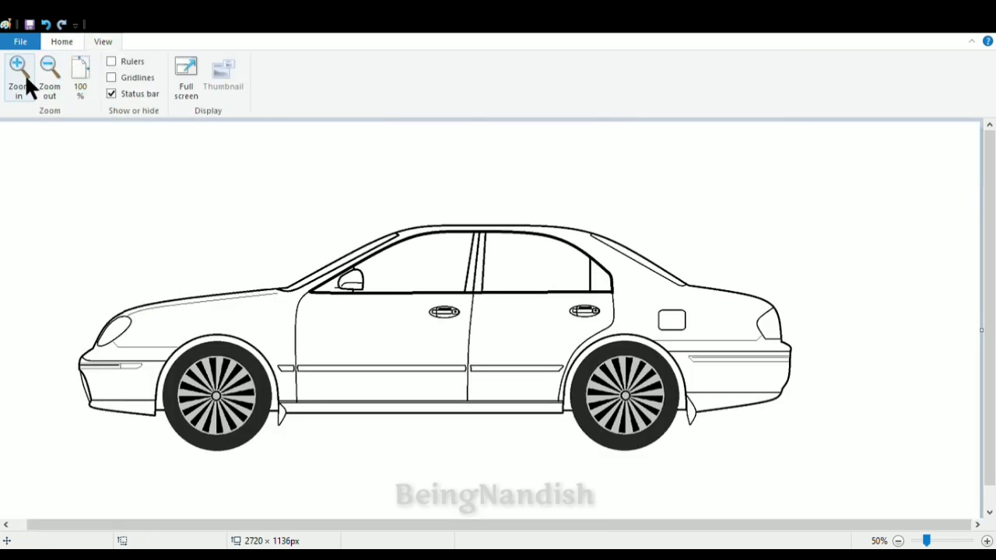
click(23, 77)
click(61, 41)
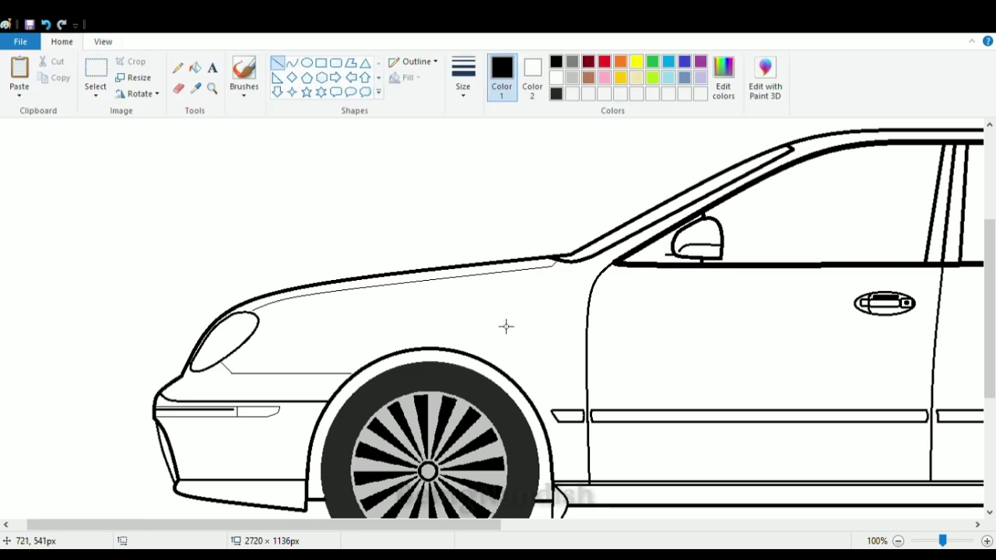
scroll(677, 421, right, 10)
- Fill the pillar between the door windows and the small rear quarter window with the custom near-black gray
click(103, 41)
click(50, 74)
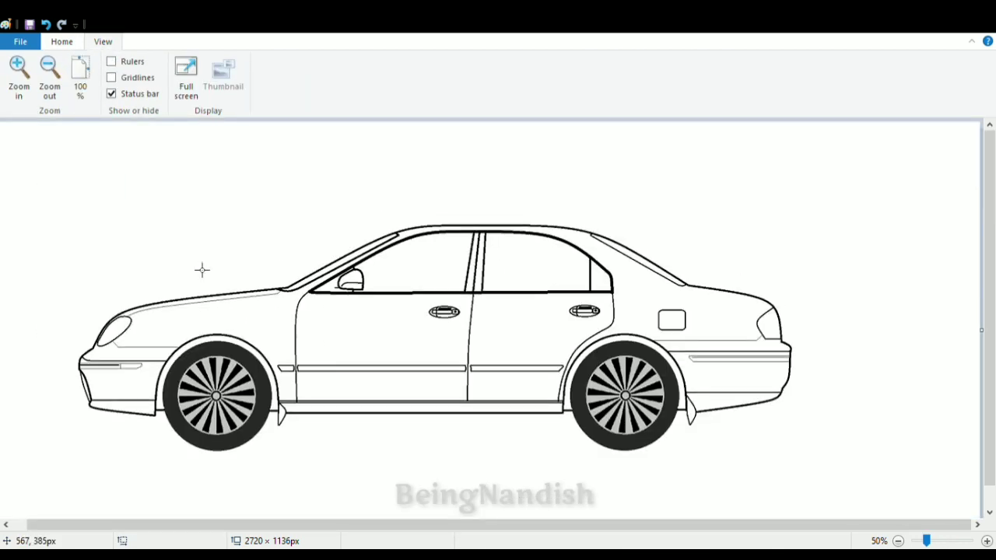
click(61, 42)
click(556, 94)
click(195, 68)
click(465, 266)
key(ctrl+z)
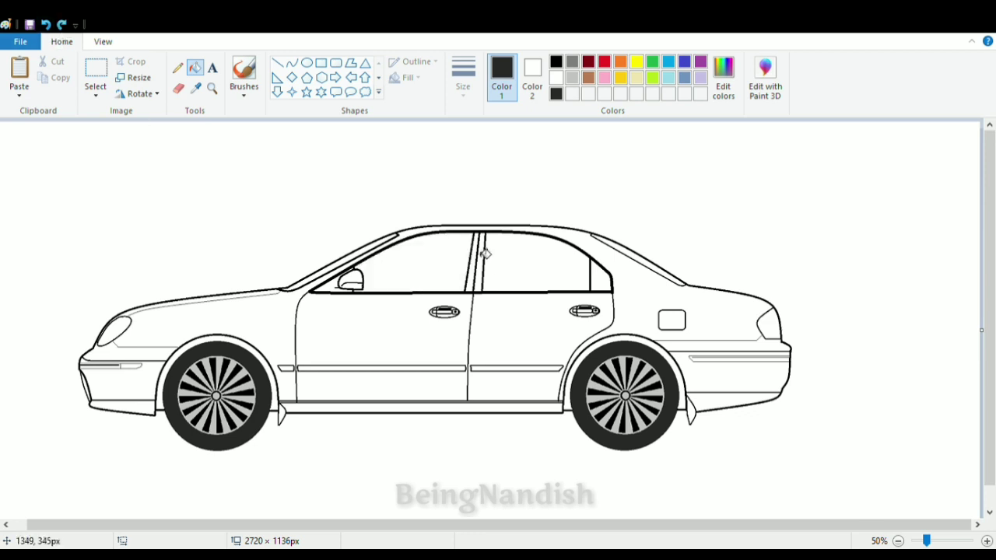
click(480, 259)
click(472, 265)
click(601, 278)
- Fill the gaps between the tires and both wheel arches with black
click(555, 62)
click(602, 343)
click(269, 366)
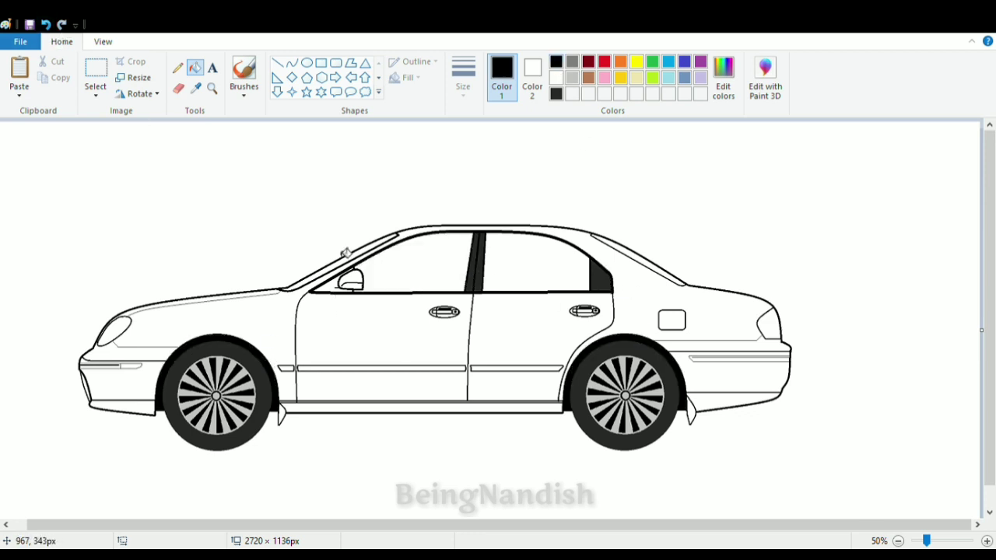
- Fill the windshield and the rear glass with gray
click(572, 61)
click(343, 261)
click(653, 270)
- Define a custom dark gray and fill both door windows and the rear glass with it
click(724, 78)
click(424, 267)
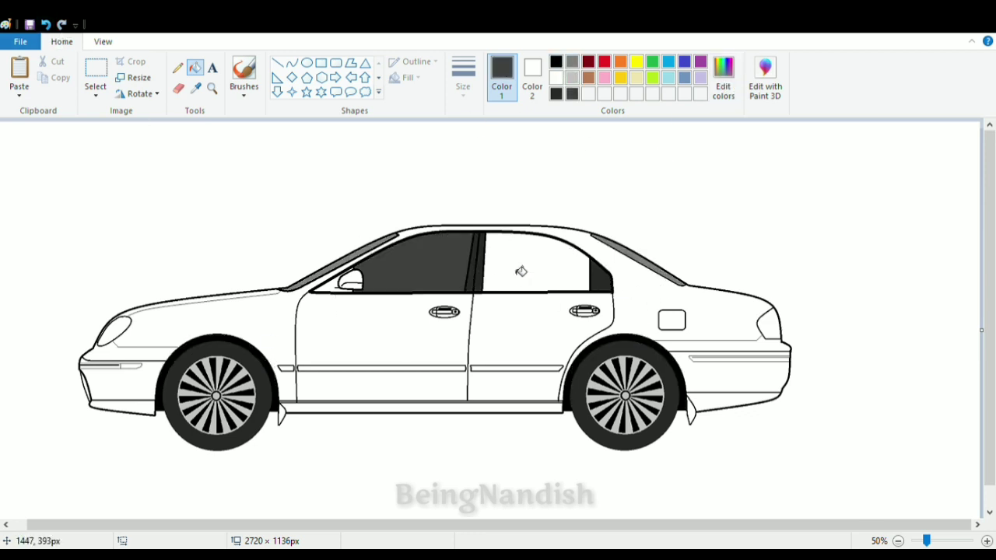
click(519, 271)
click(626, 255)
click(249, 362)
click(46, 24)
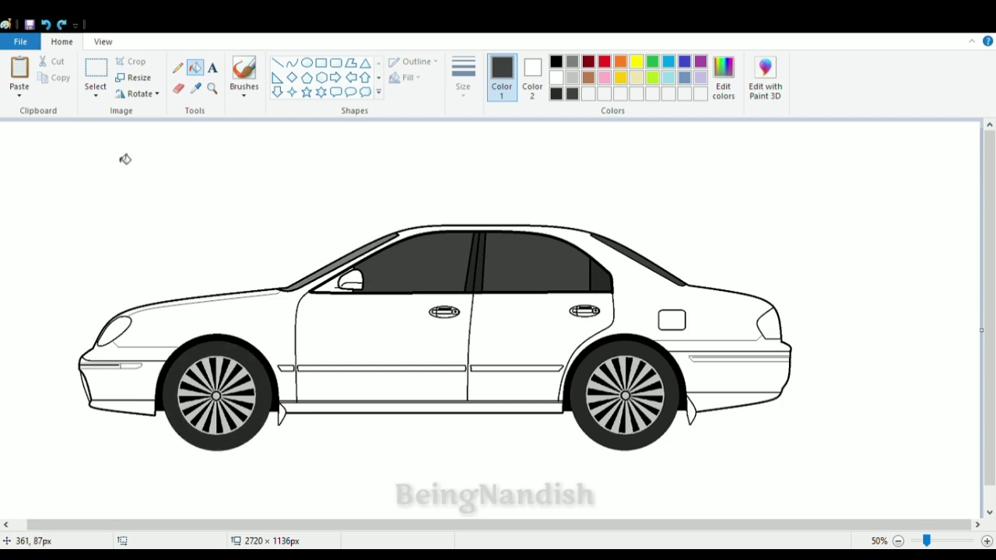
- Fill the headlight with light gray and the taillight with dark red
click(572, 77)
click(114, 331)
click(103, 42)
click(19, 76)
scroll(187, 189, down, 4)
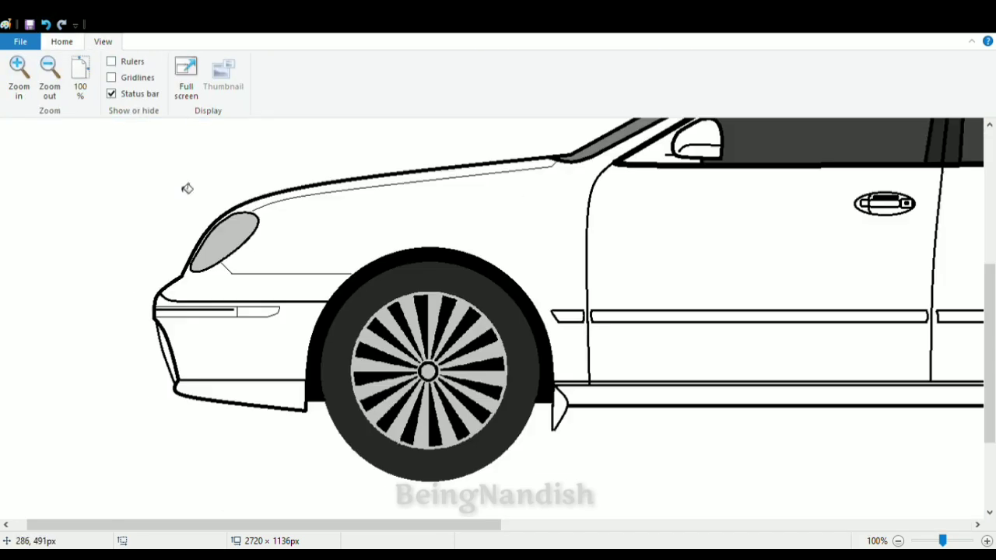
drag(256, 525, 727, 525)
click(62, 42)
click(603, 62)
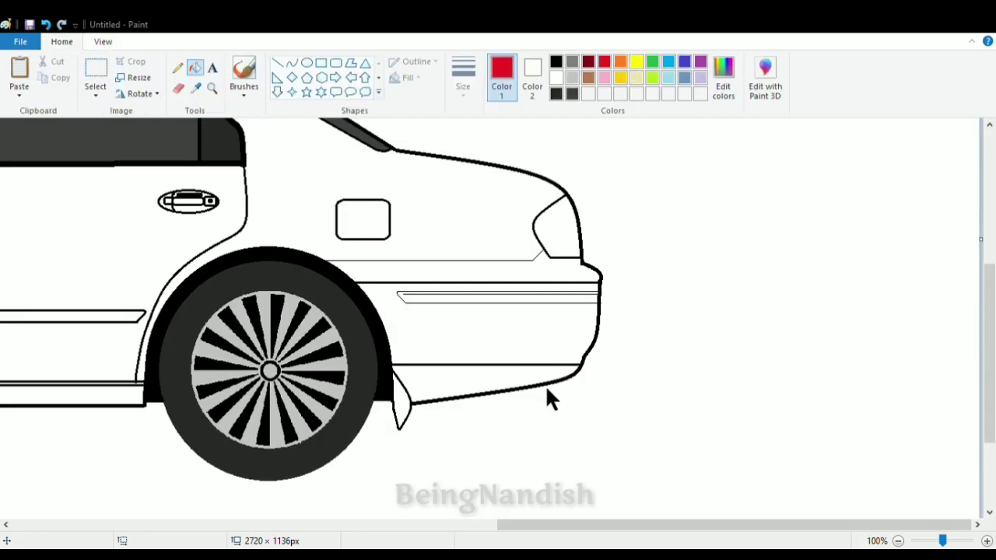
click(557, 227)
- Draw four gray horizontal lines across the lower part of the taillight
click(103, 42)
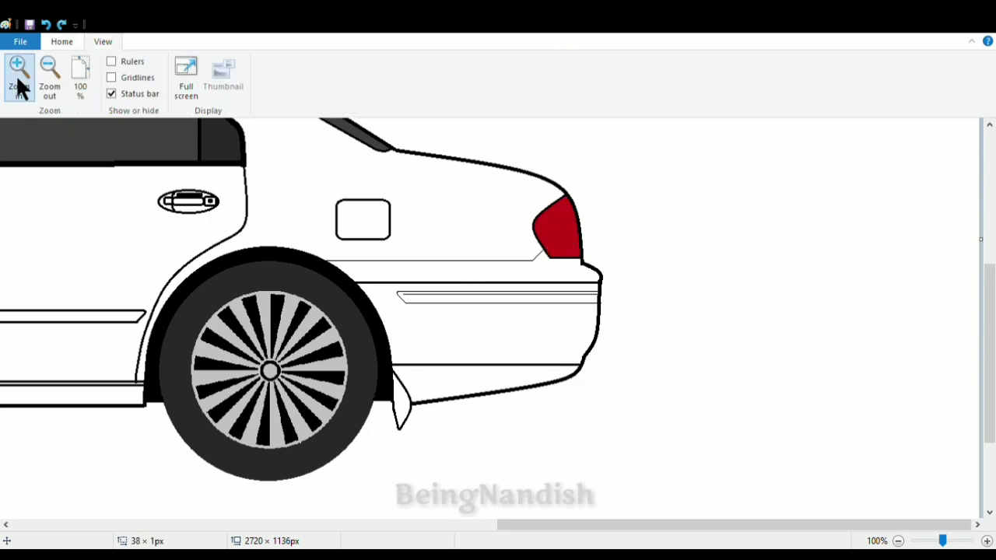
click(19, 76)
click(62, 42)
drag(562, 272, 626, 272)
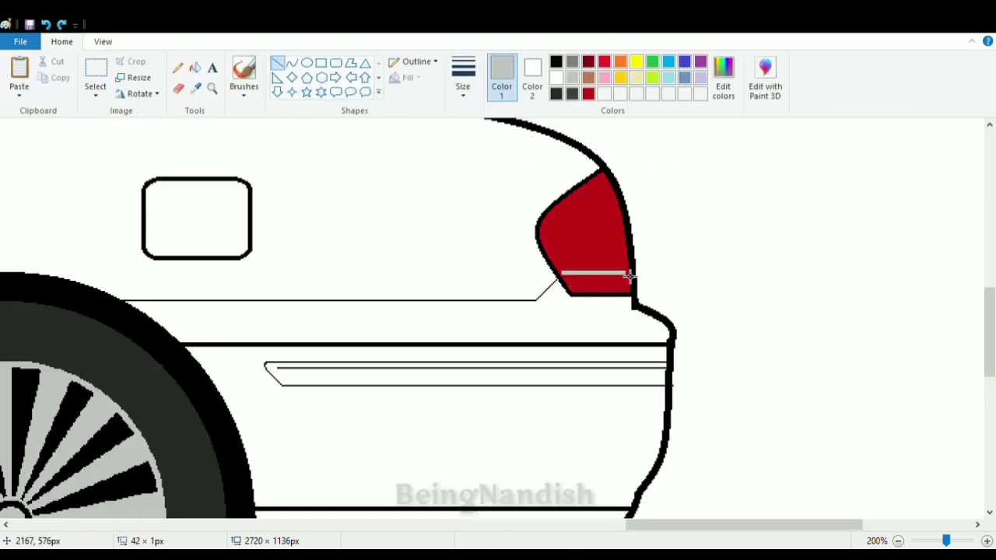
click(572, 62)
mouse_move(563, 279)
mouse_down()
mouse_move(624, 278)
mouse_move(629, 287)
mouse_move(560, 267)
mouse_up()
key(ctrl+z)
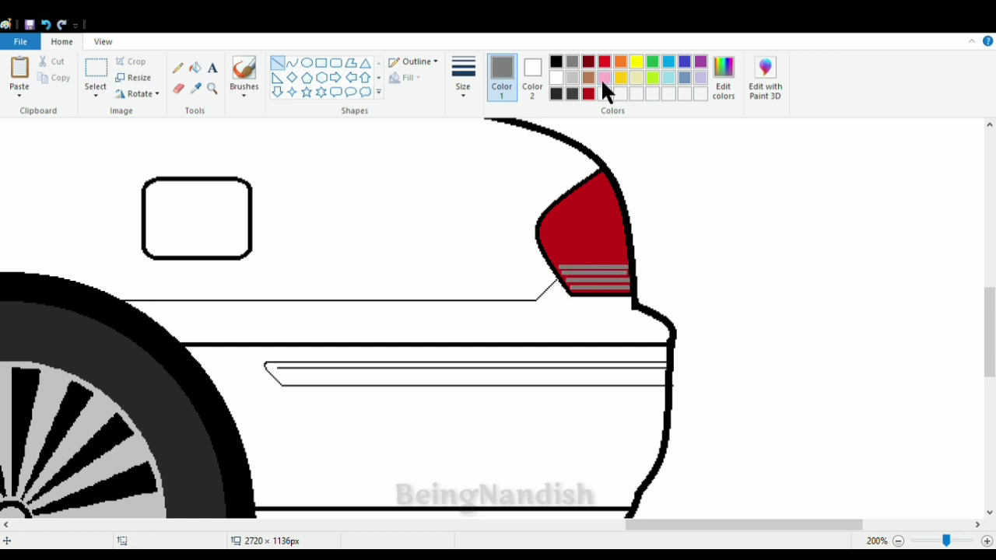
- Draw a bright red curve down the front side of the taillight's interior
click(604, 62)
click(291, 63)
drag(589, 193, 588, 251)
drag(587, 220, 559, 214)
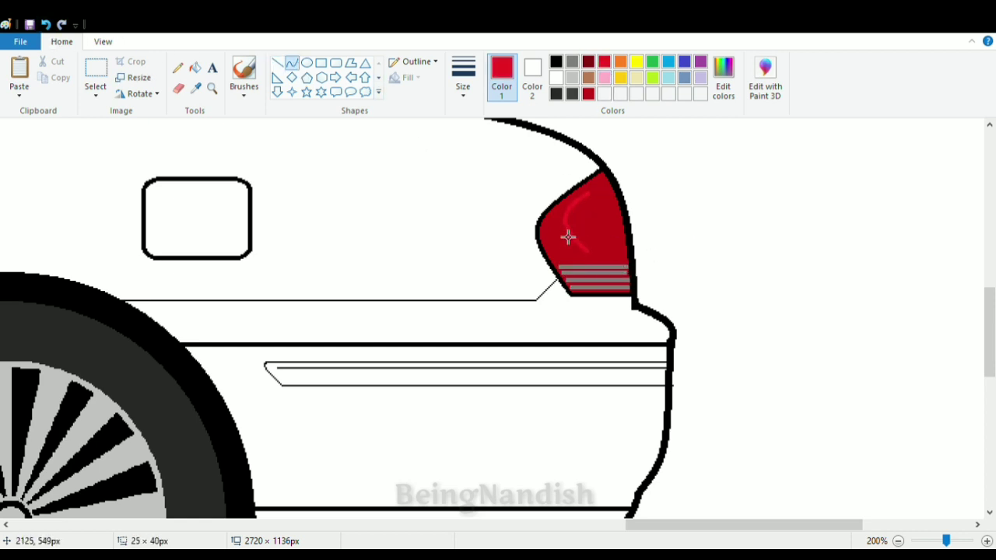
click(567, 236)
drag(595, 256, 603, 264)
click(645, 211)
drag(600, 198, 611, 240)
click(619, 223)
click(619, 222)
click(45, 24)
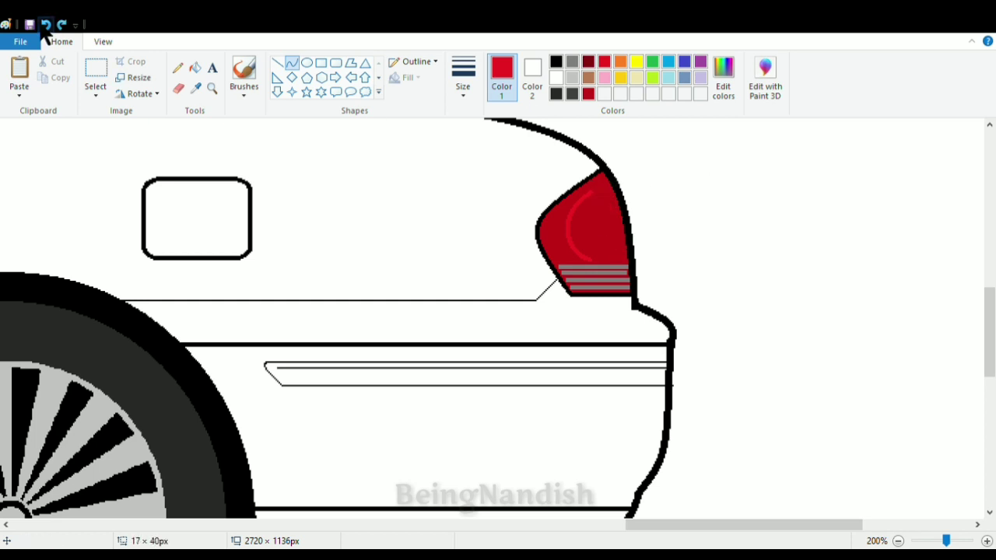
- Close the curve into an upright oval inside the taillight and fill it with bright red
click(609, 194)
mouse_move(600, 199)
mouse_down()
mouse_move(620, 249)
mouse_move(596, 188)
mouse_up()
click(609, 194)
click(655, 191)
click(620, 267)
drag(622, 250, 596, 265)
click(693, 215)
click(46, 25)
click(195, 68)
click(579, 226)
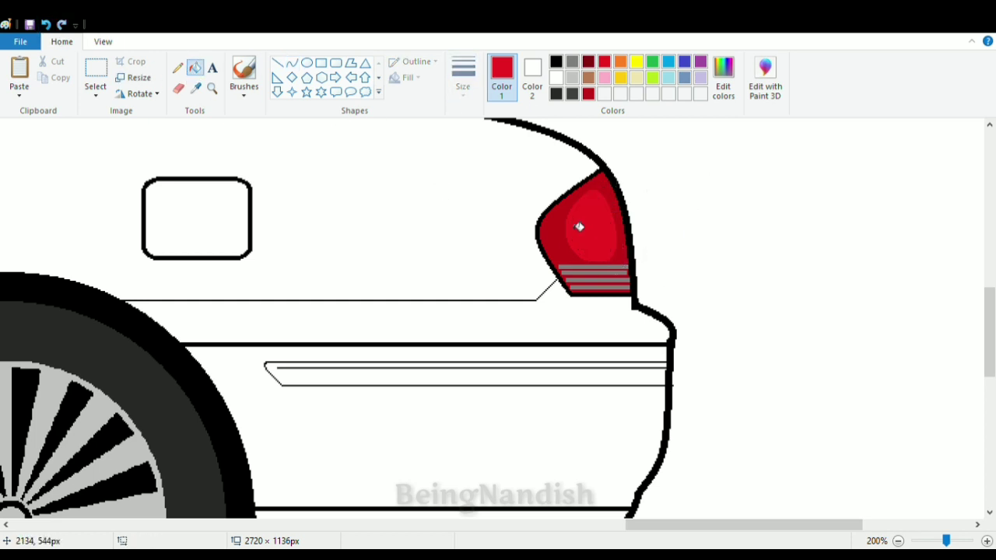
- Define a darker custom red and fill the taillight area around the oval with it
click(588, 93)
click(723, 78)
click(497, 387)
click(554, 241)
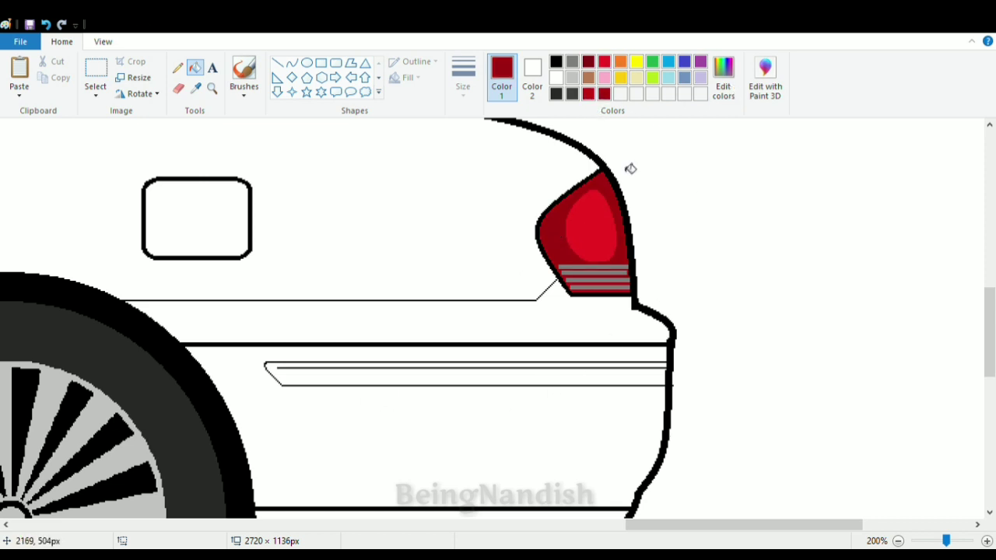
- Draw a dark red shaded patch across the upper part of the taillight's oval
click(588, 94)
click(278, 63)
mouse_move(574, 213)
mouse_down()
mouse_move(612, 213)
mouse_move(605, 205)
mouse_up()
click(653, 189)
click(646, 172)
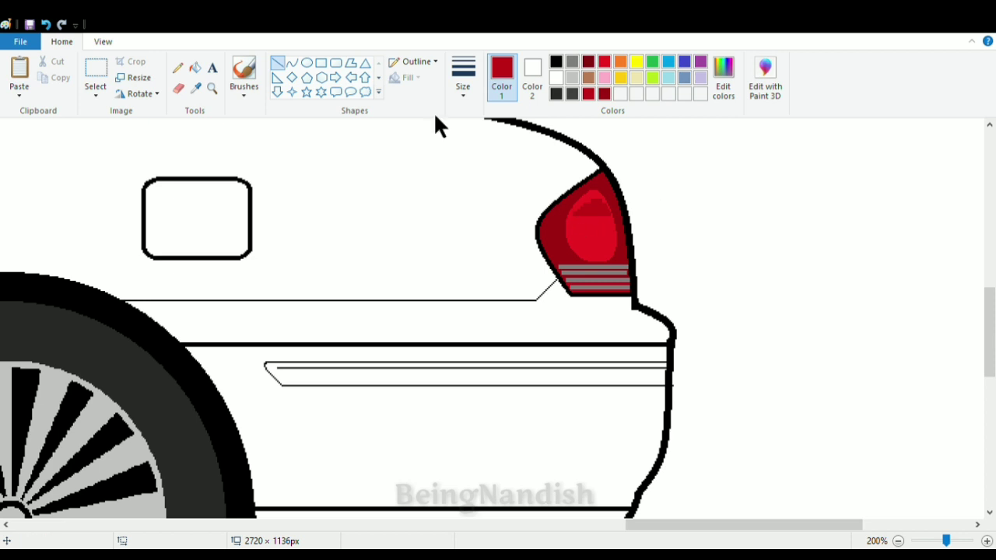
- Define a custom medium gray and draw a curve along the upper edge of the headlight's interior
click(103, 41)
click(49, 74)
click(49, 74)
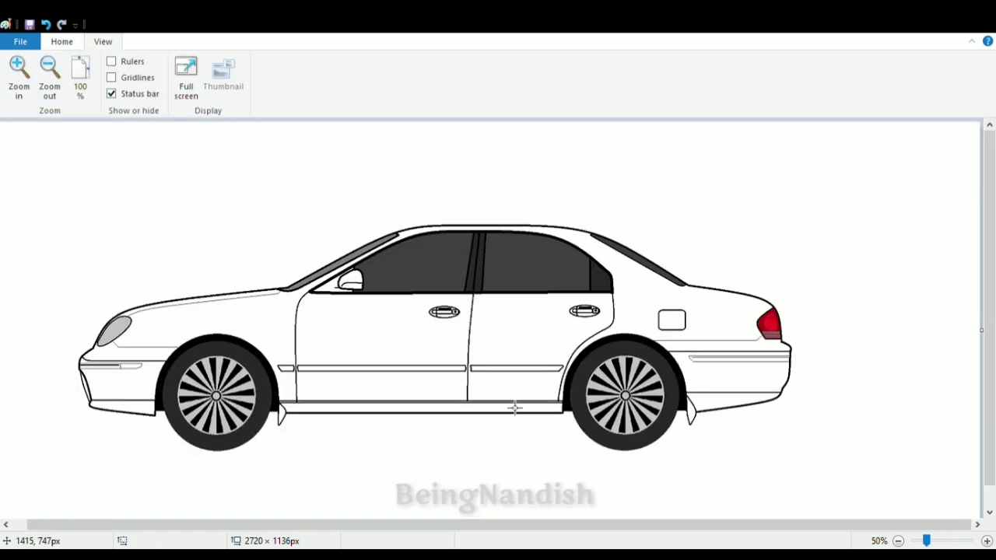
click(26, 85)
click(25, 85)
scroll(191, 278, down, 4)
click(62, 41)
click(572, 77)
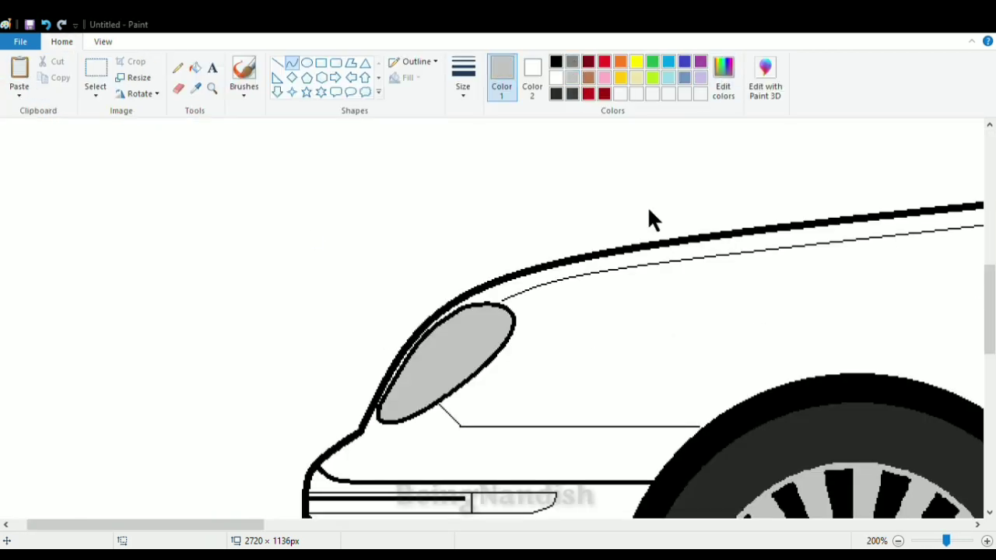
click(376, 436)
drag(485, 318, 391, 407)
click(439, 324)
click(406, 377)
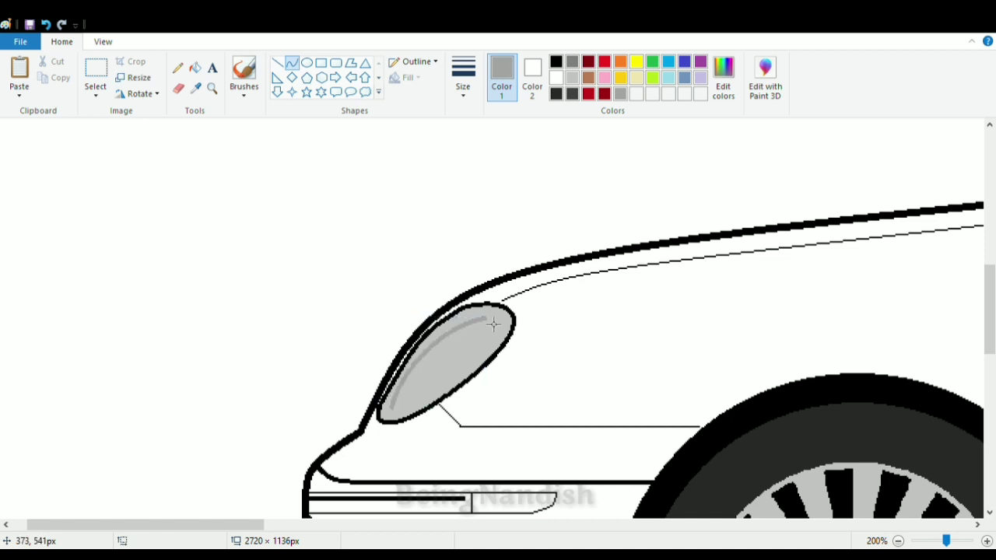
- Draw a second gray curve below it to enclose a band in the headlight and fill the band with the same gray
drag(490, 323, 394, 406)
click(439, 360)
click(196, 68)
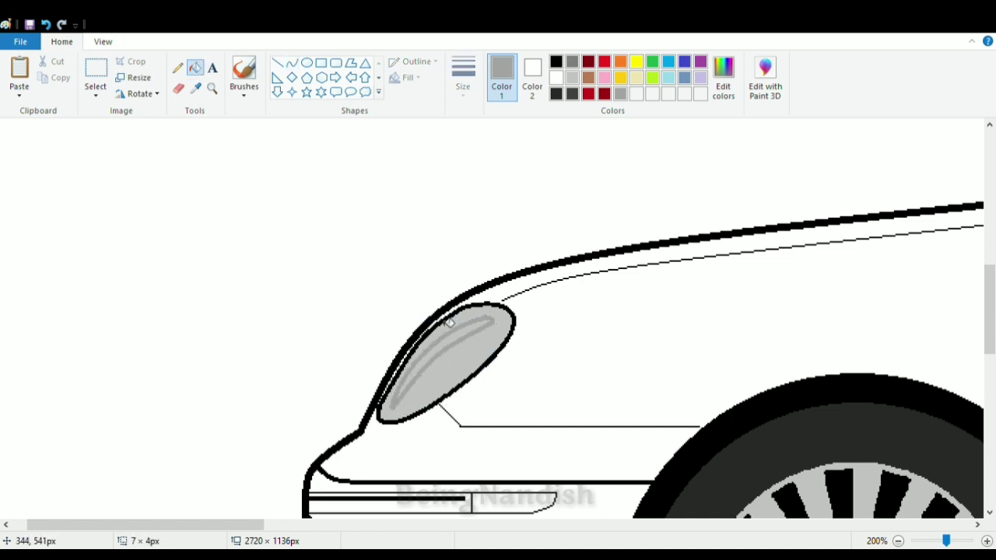
click(443, 338)
- Draw a medium gray curve along the headlight's lower edge and a darker gray curve along its upper edge
click(291, 63)
drag(497, 339, 402, 409)
click(453, 392)
click(404, 417)
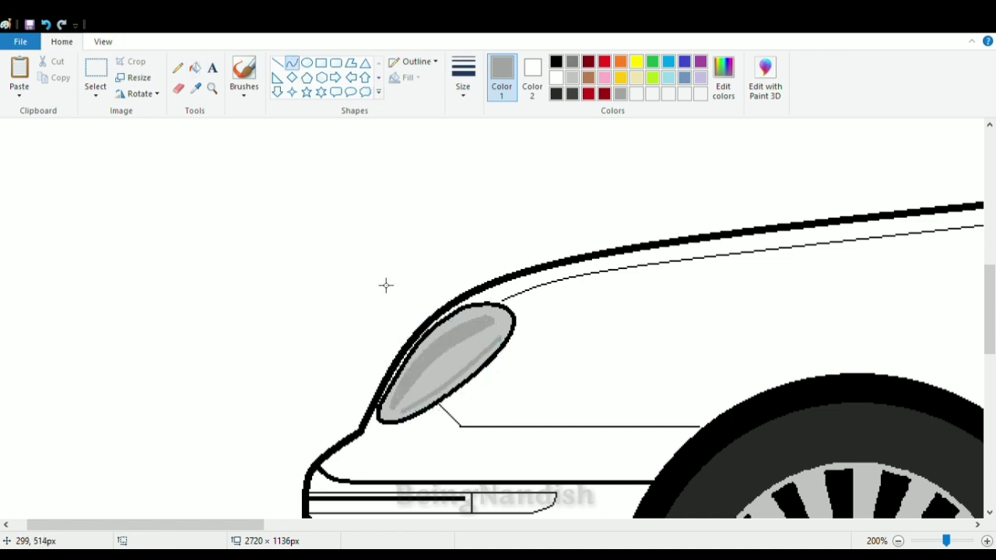
click(572, 61)
drag(486, 314, 391, 405)
click(420, 349)
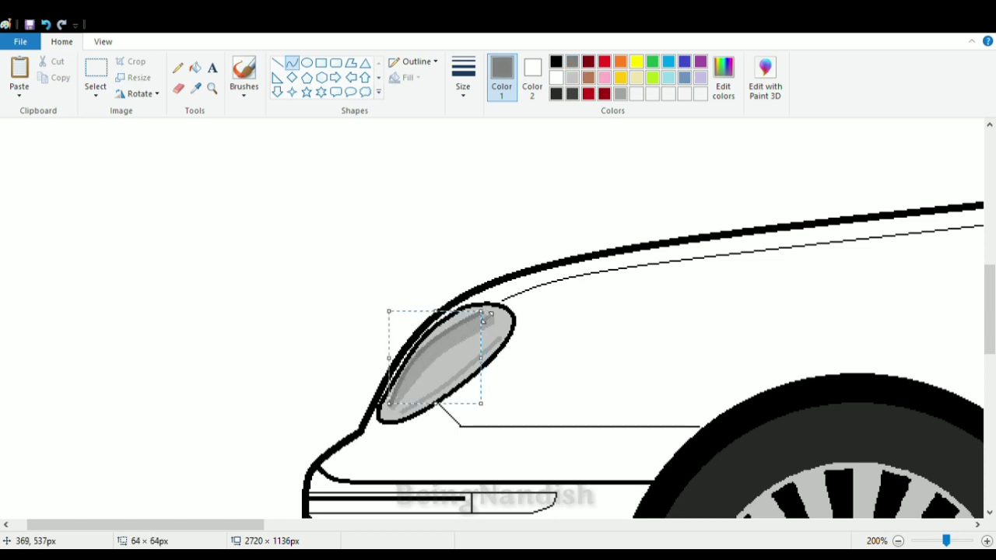
click(487, 313)
- Define a custom mustard yellow and fill the car's body panels, doors, bumpers, side sill and mirror with it
click(106, 41)
click(50, 76)
click(50, 76)
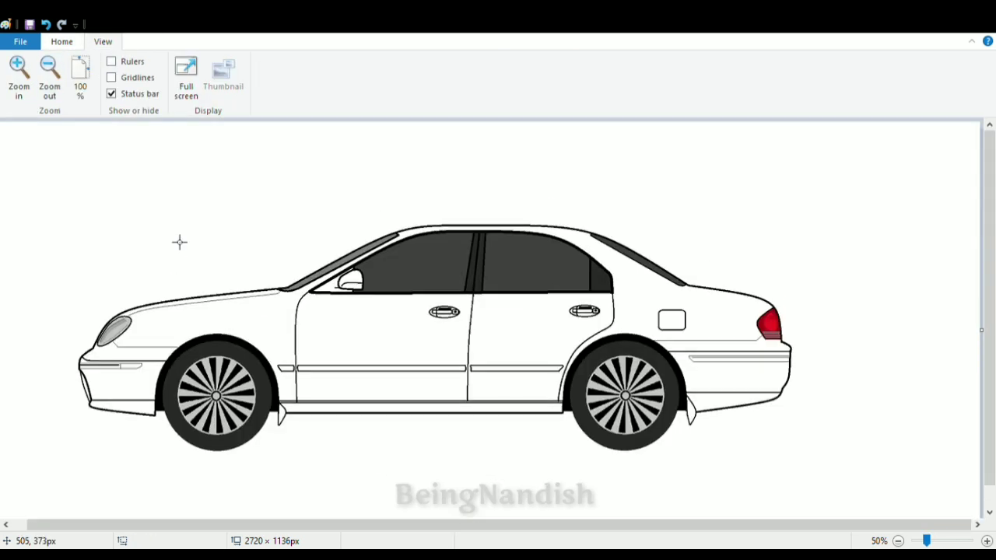
click(62, 42)
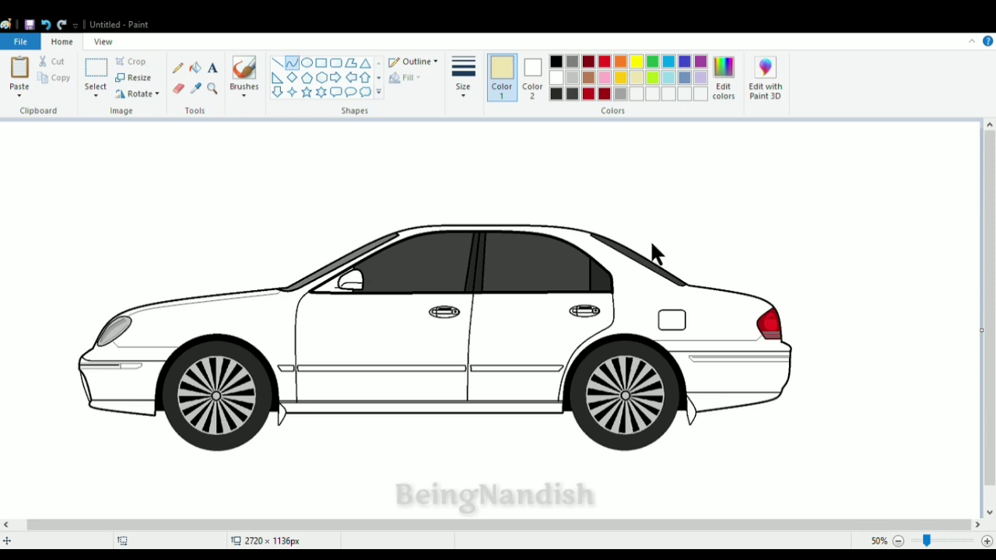
click(195, 68)
click(200, 317)
click(147, 382)
click(145, 410)
click(381, 347)
click(521, 340)
click(720, 385)
click(721, 405)
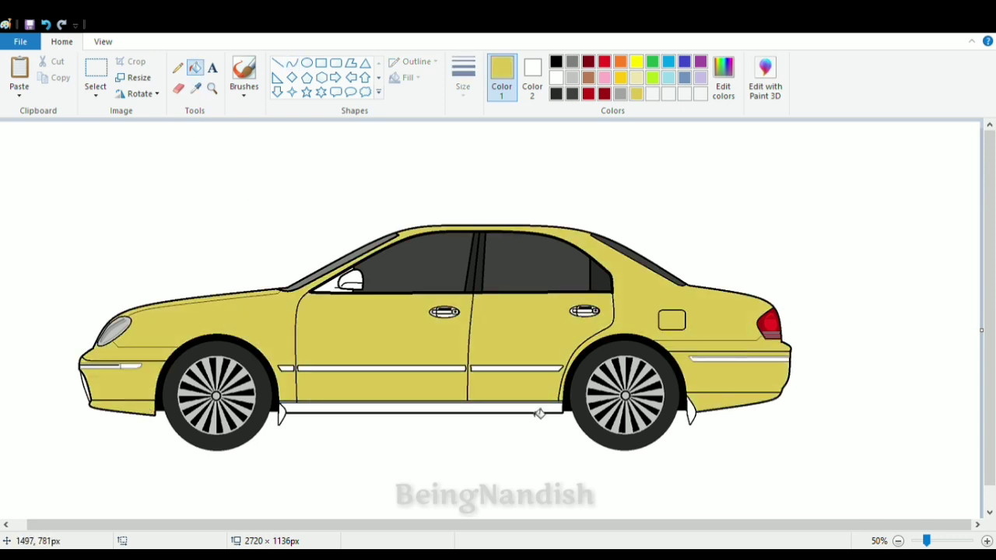
click(535, 412)
click(351, 284)
- Fill the bumper strips, the side moldings and both door handles with the same mustard yellow
click(101, 42)
click(20, 76)
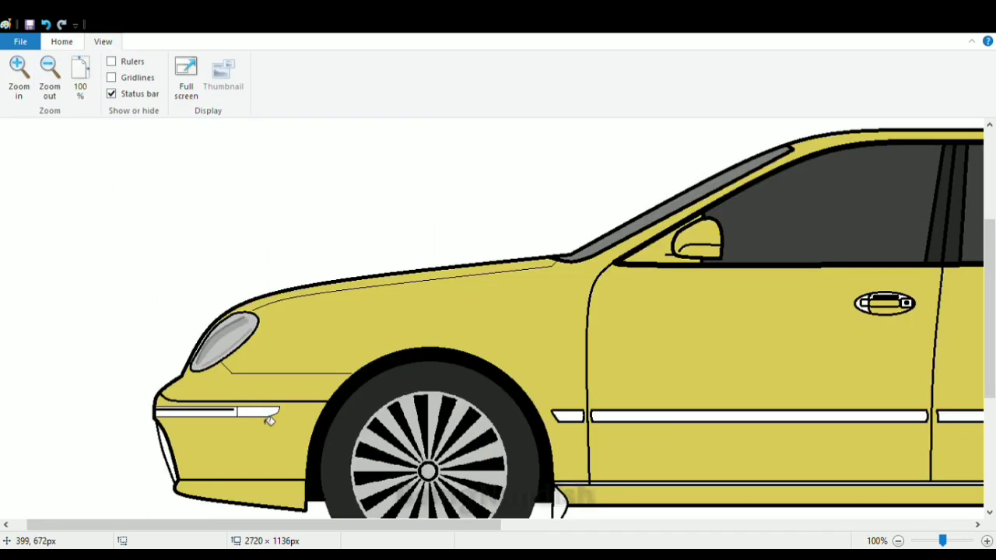
click(222, 411)
click(570, 416)
click(630, 416)
drag(486, 525, 683, 525)
click(572, 416)
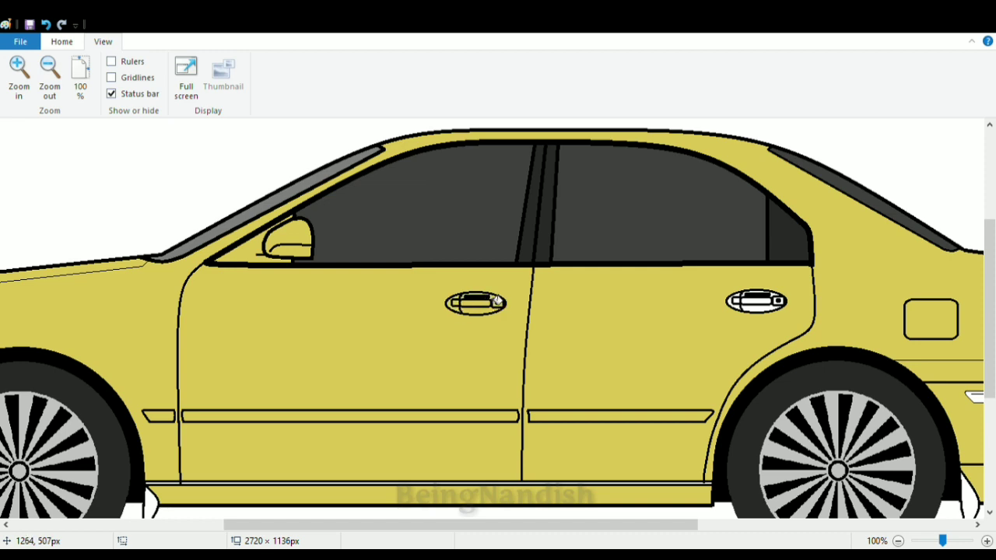
click(756, 309)
click(752, 303)
click(733, 305)
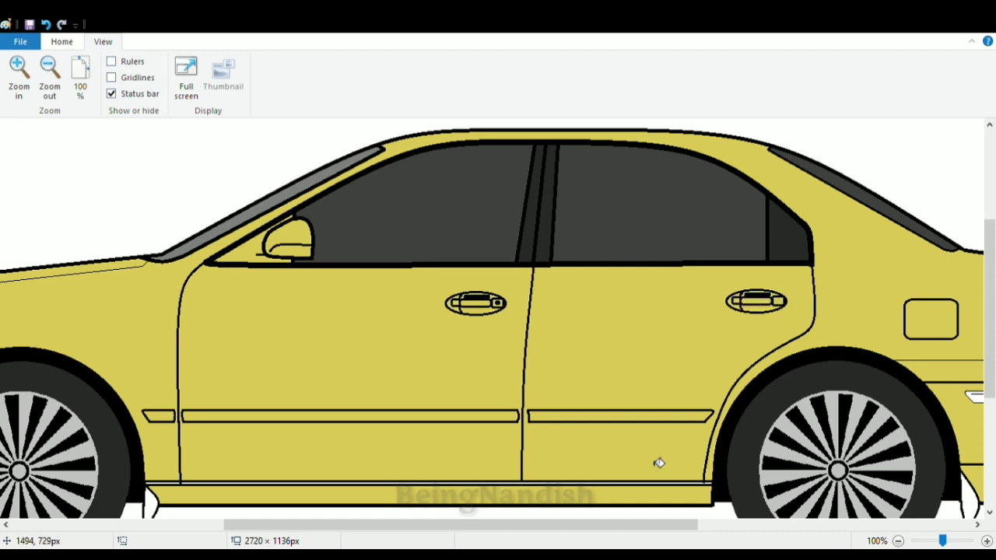
drag(626, 525, 442, 525)
click(723, 397)
- Fill the front and rear mud flaps with dark gray
scroll(722, 404, down, 3)
click(61, 42)
click(572, 93)
click(186, 412)
click(700, 408)
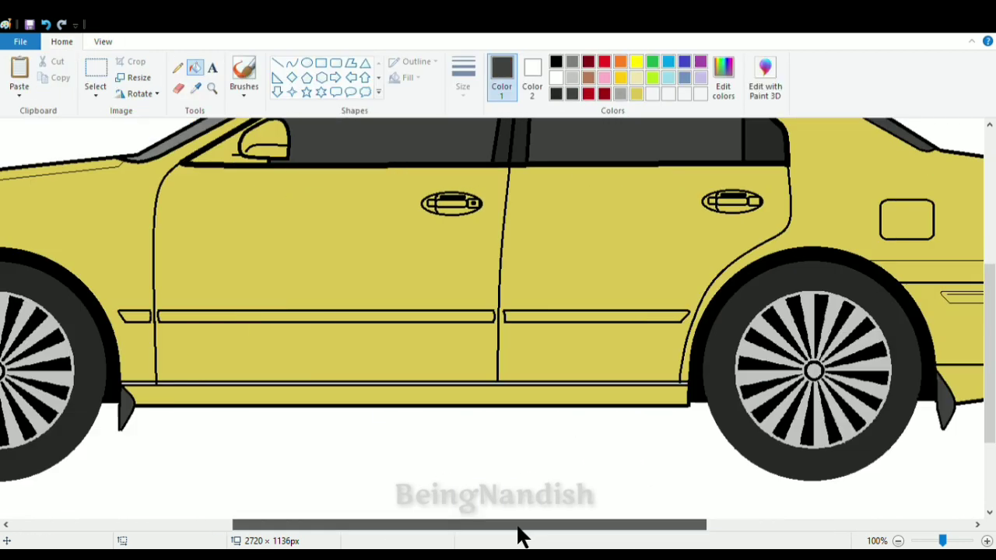
- Define a slightly darker custom yellow and fill the side moldings and the front and rear bumper strips with it
drag(518, 526, 425, 526)
click(637, 93)
click(498, 317)
click(343, 317)
click(750, 316)
drag(359, 525, 251, 527)
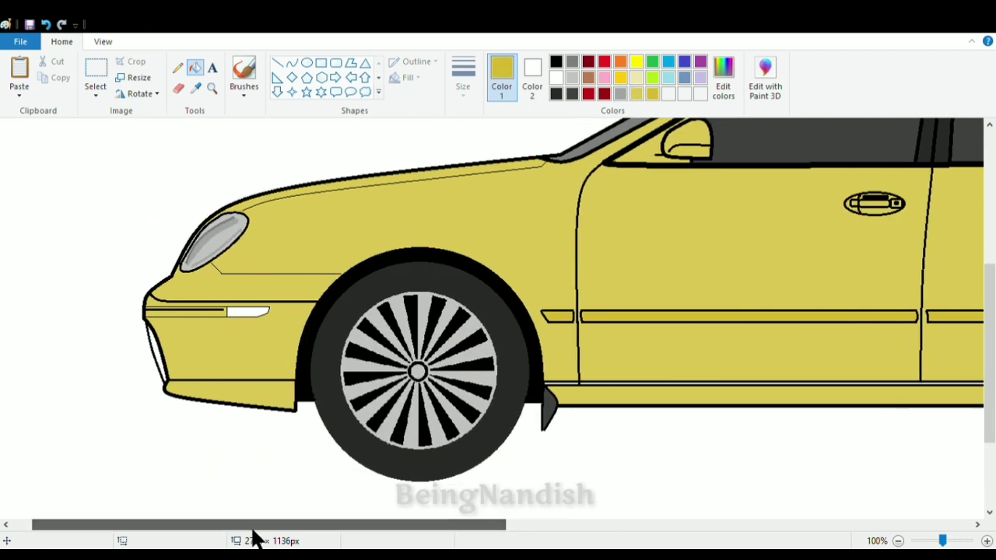
click(195, 312)
drag(328, 525, 758, 531)
click(560, 298)
- Fill the front bumper's indicator light with a custom dark orange and the bumper's narrow front opening with dark gray
drag(624, 526, 298, 524)
click(620, 62)
click(724, 78)
click(367, 386)
click(148, 312)
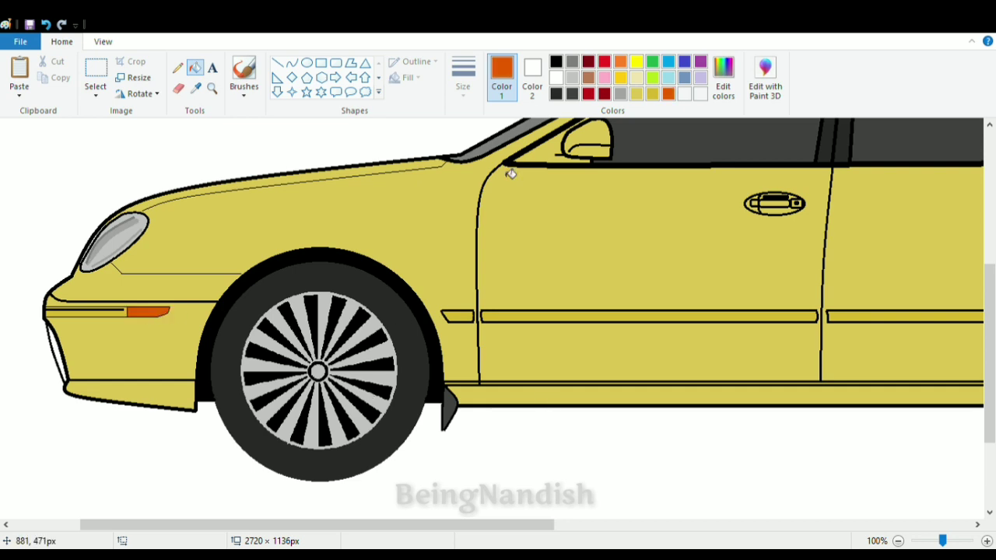
click(572, 93)
click(56, 352)
- Recolor the black outlines of the side moldings with the darker yellow
drag(379, 525, 485, 525)
click(651, 94)
click(574, 319)
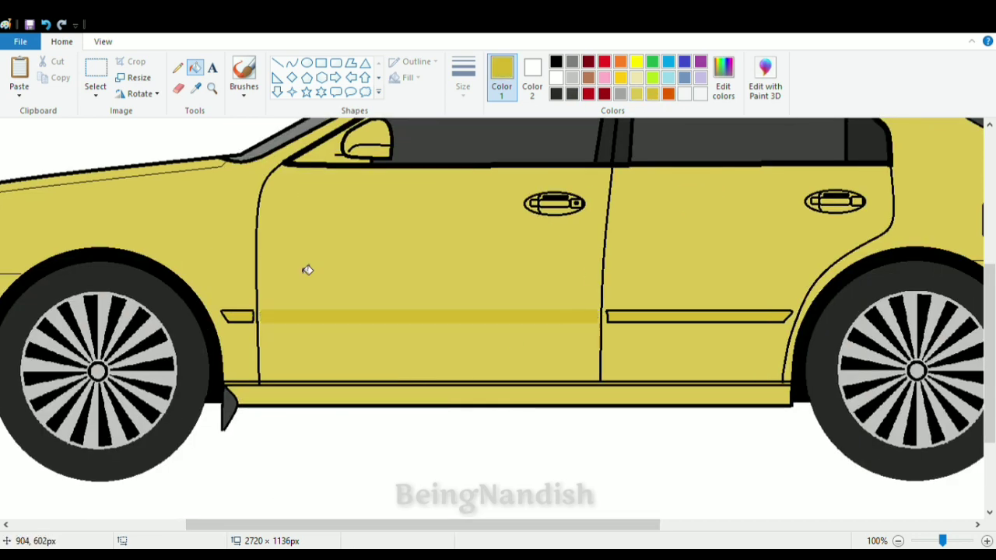
click(637, 320)
drag(582, 525, 618, 527)
- Define deeper custom yellows to fill the side moldings and draw a darker line along their upper edges
click(723, 78)
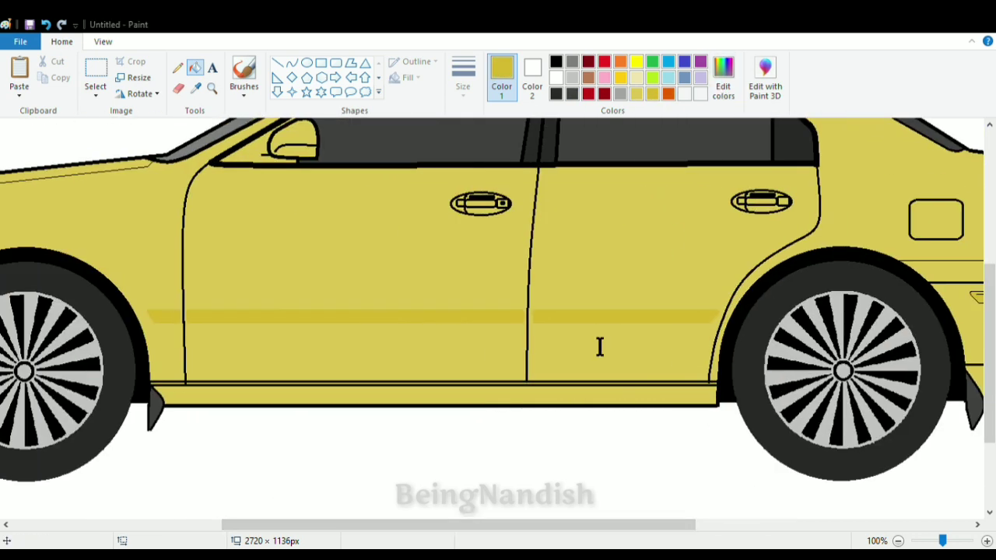
click(366, 396)
click(256, 317)
click(176, 318)
click(572, 320)
click(276, 63)
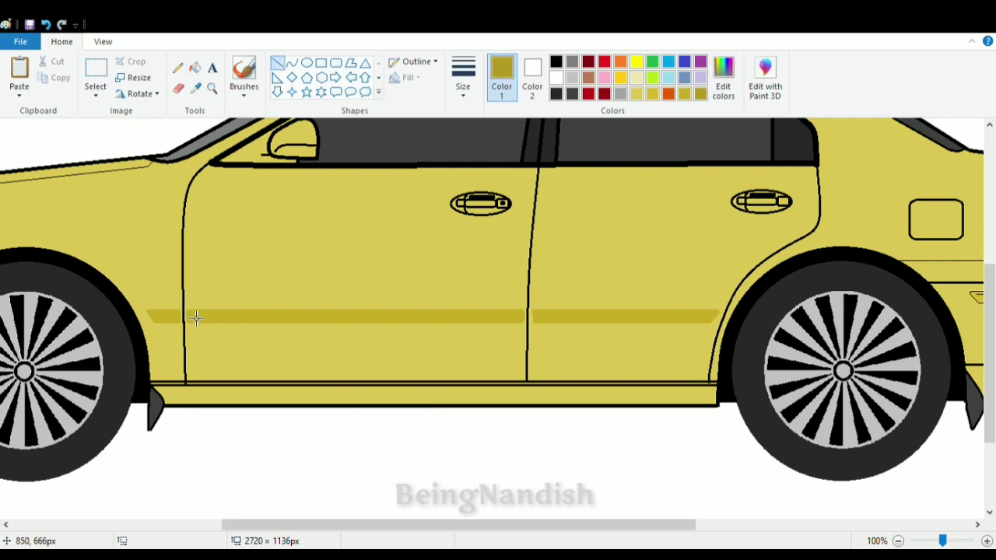
- Recolor the rear and front bumper strips, finishing them in the mustard yellow of the body
click(102, 41)
click(49, 68)
click(61, 41)
click(195, 68)
click(689, 345)
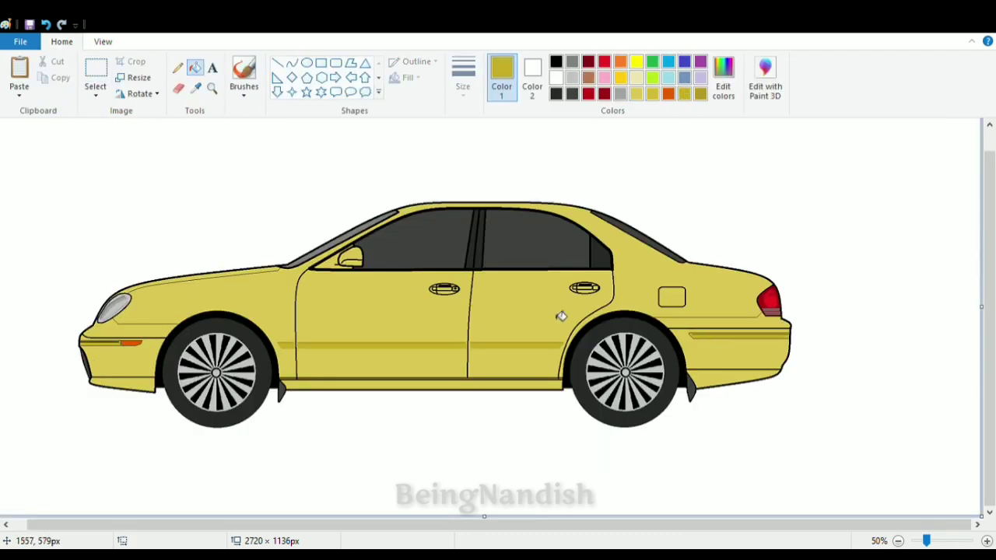
click(652, 93)
click(698, 336)
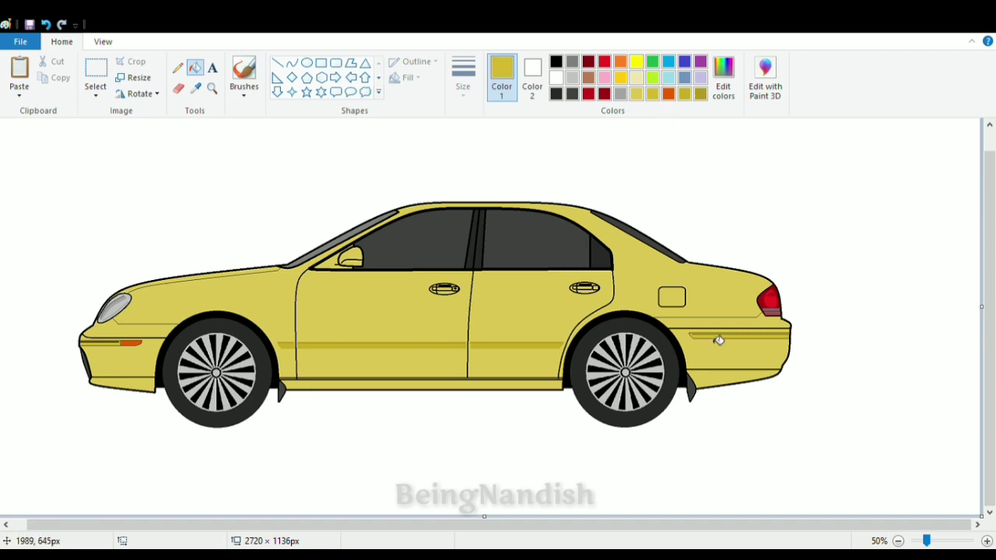
click(638, 96)
click(729, 336)
click(114, 344)
scroll(390, 400, up, 1)
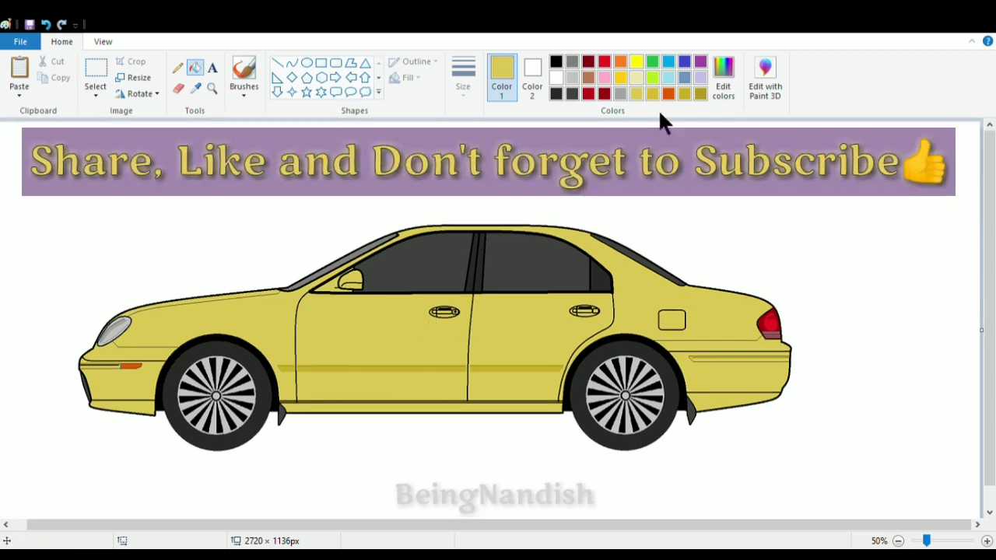
- Draw a dark yellow horizontal line along the side sill from the front wheel to the rear wheel
click(700, 93)
click(277, 62)
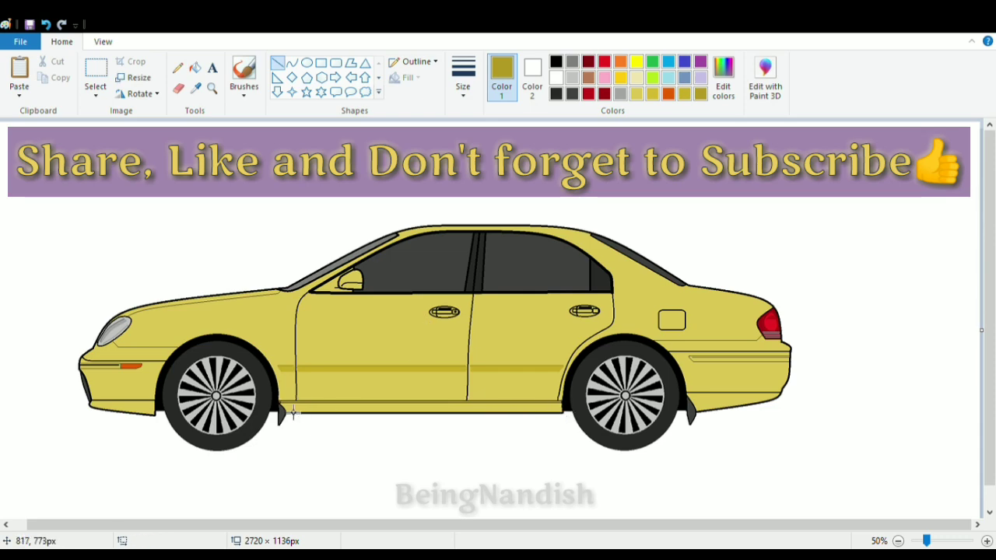
drag(285, 407, 560, 407)
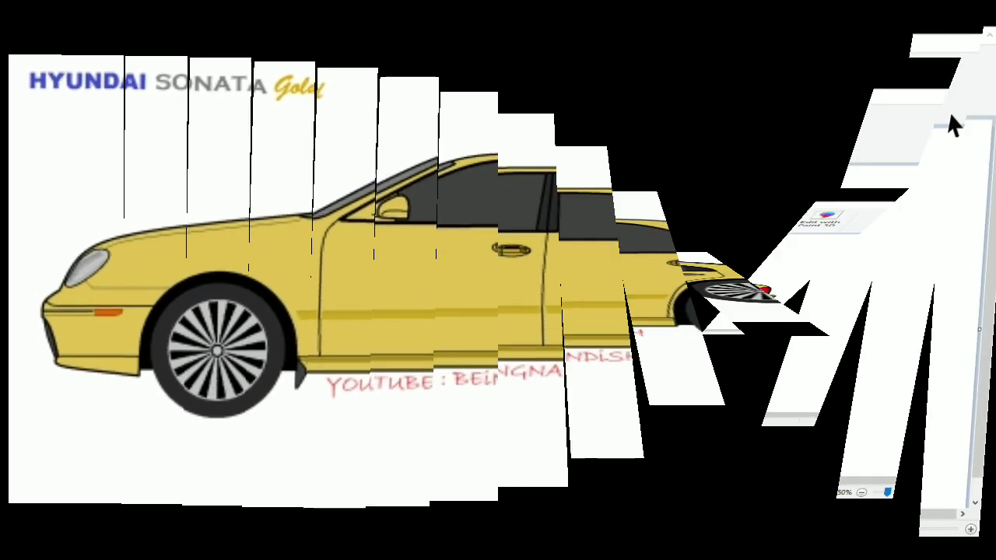